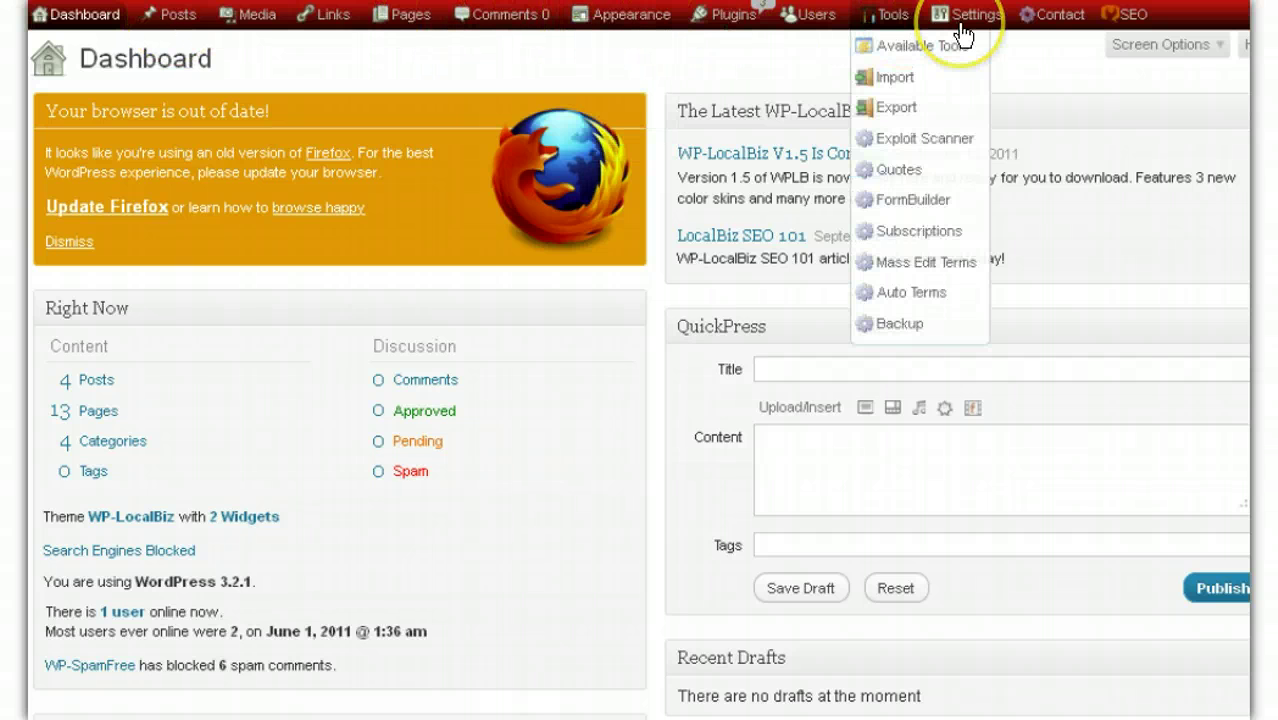
Open the Quote Rotator settings and set the title to "What our clients say".
{"action": "mouse_move", "coordinate": [975, 22]}
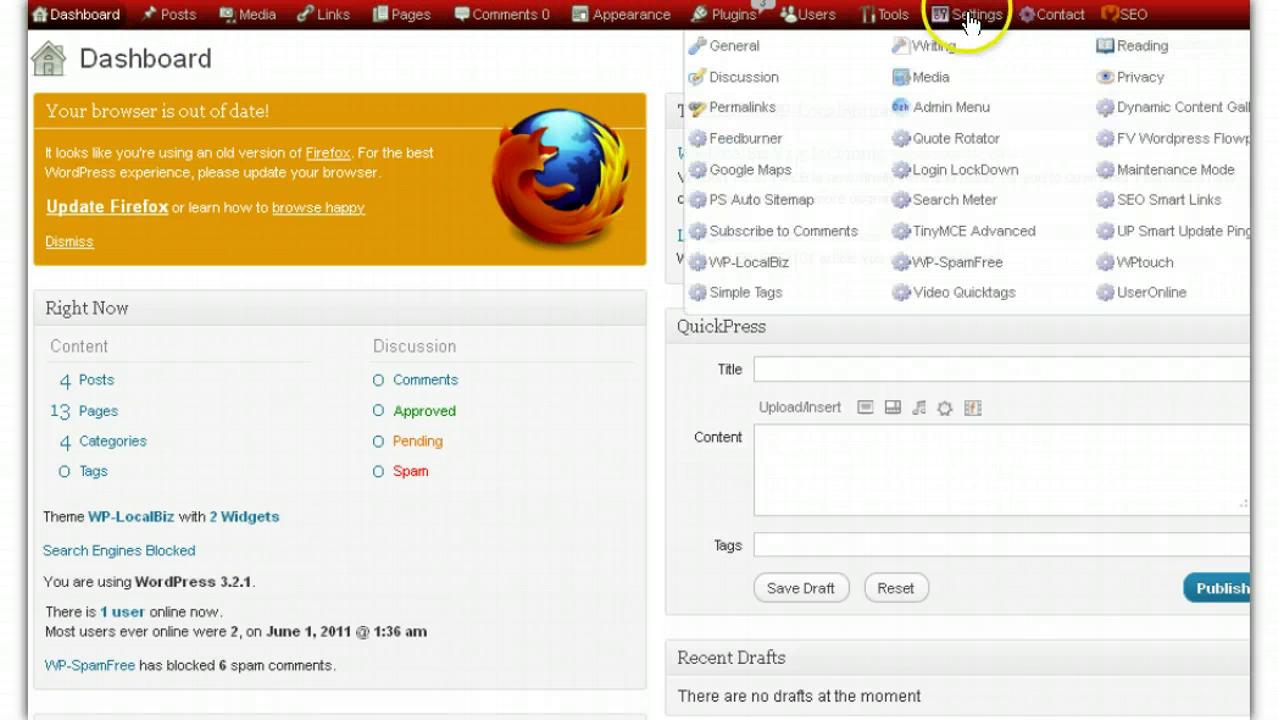
{"action": "left_click", "coordinate": [963, 150]}
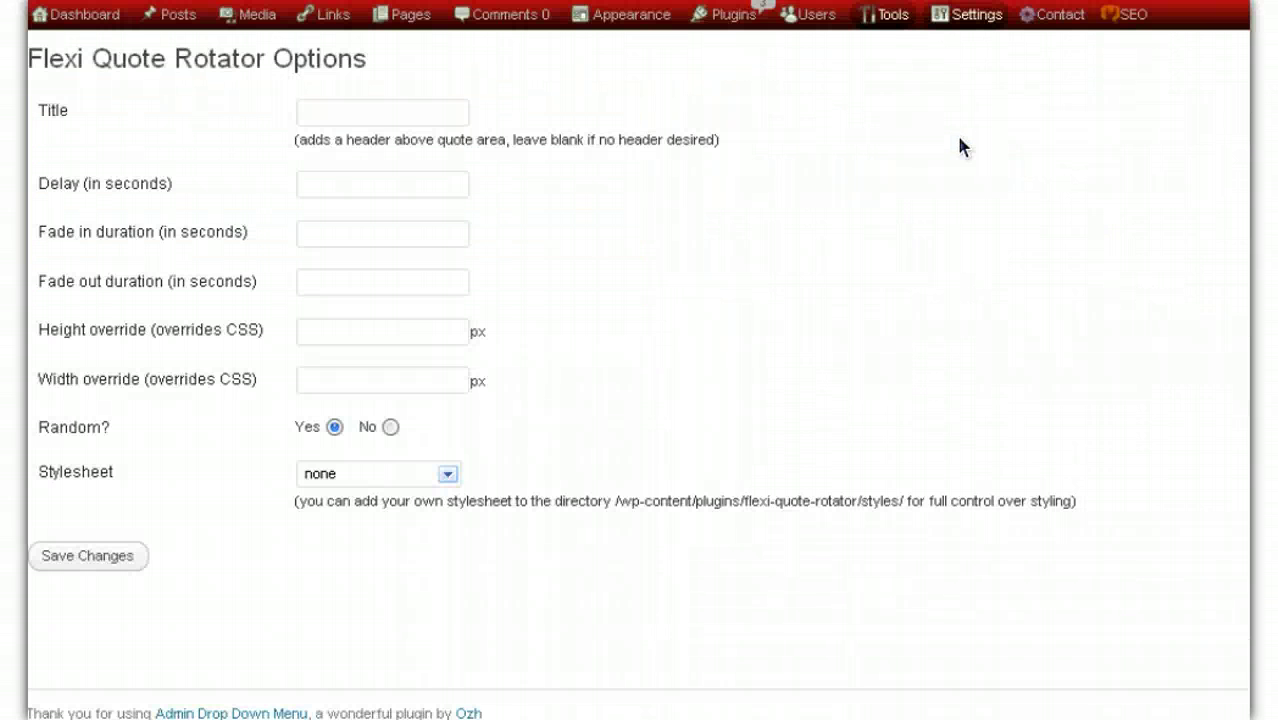
{"action": "left_click", "coordinate": [345, 118]}
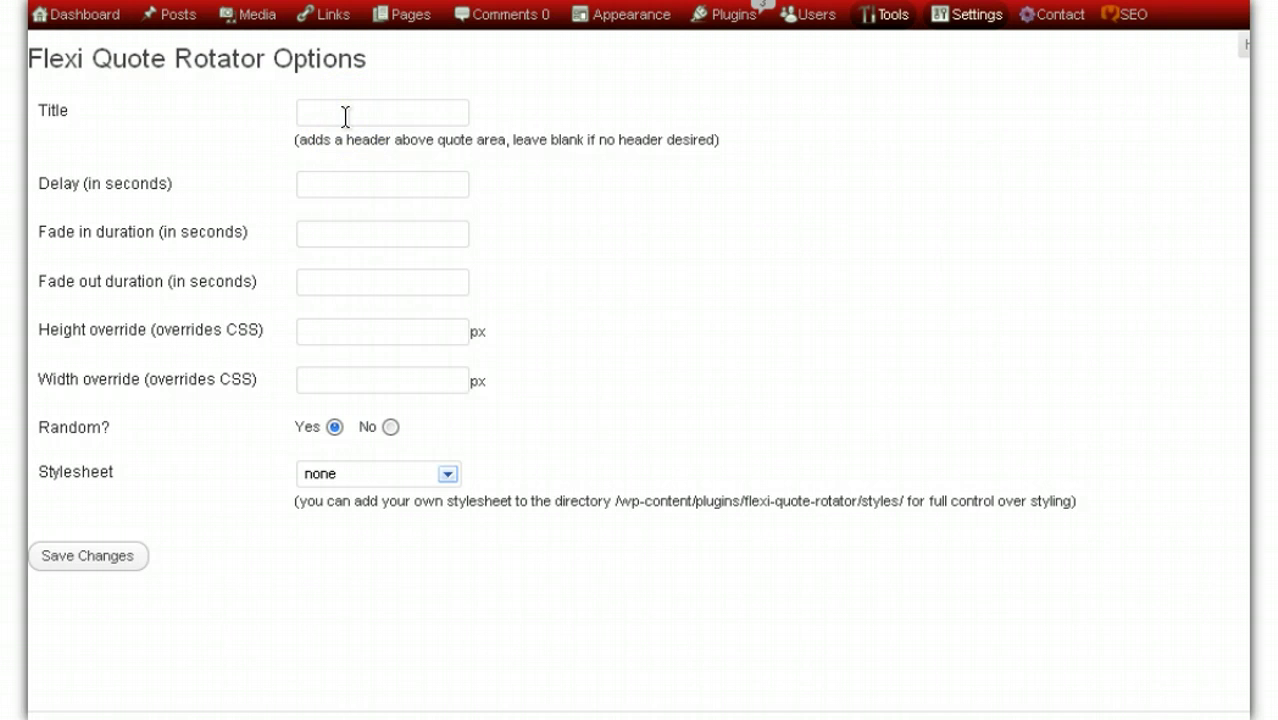
{"action": "type", "text": "W"}
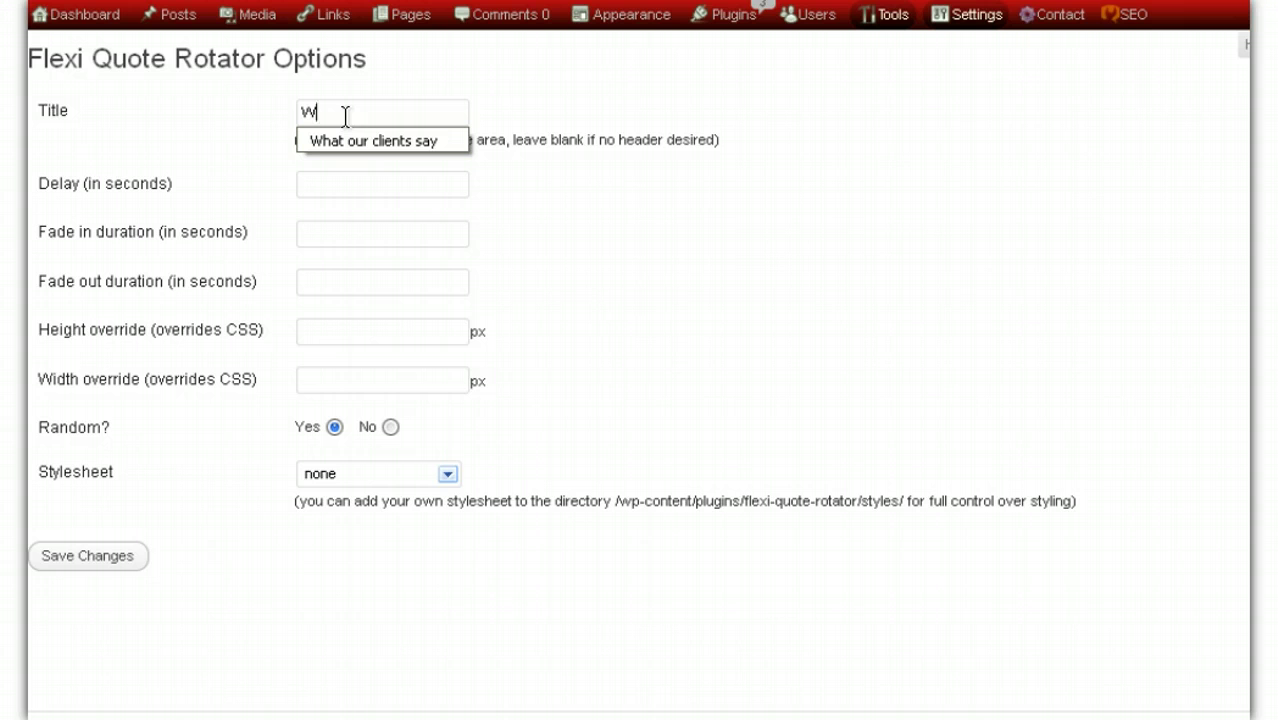
{"action": "left_click", "coordinate": [420, 141]}
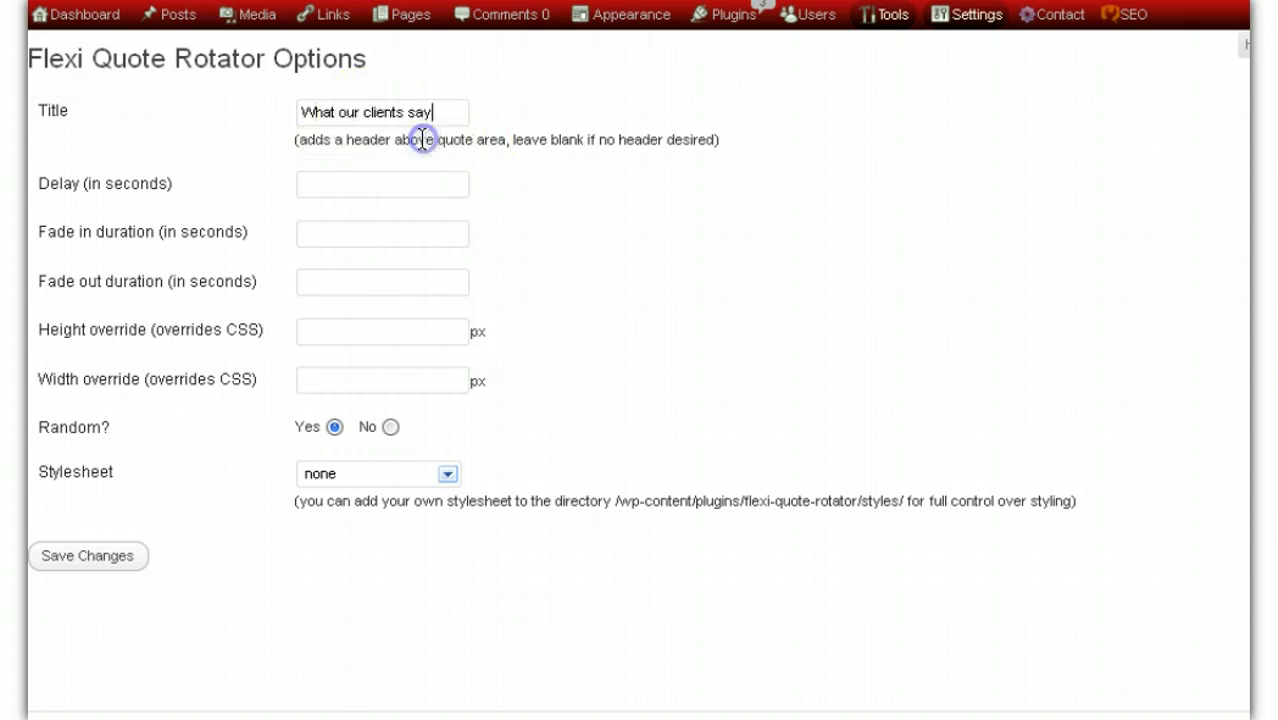
Set the quote rotator's delay to 10 seconds.
{"action": "left_click", "coordinate": [323, 180]}
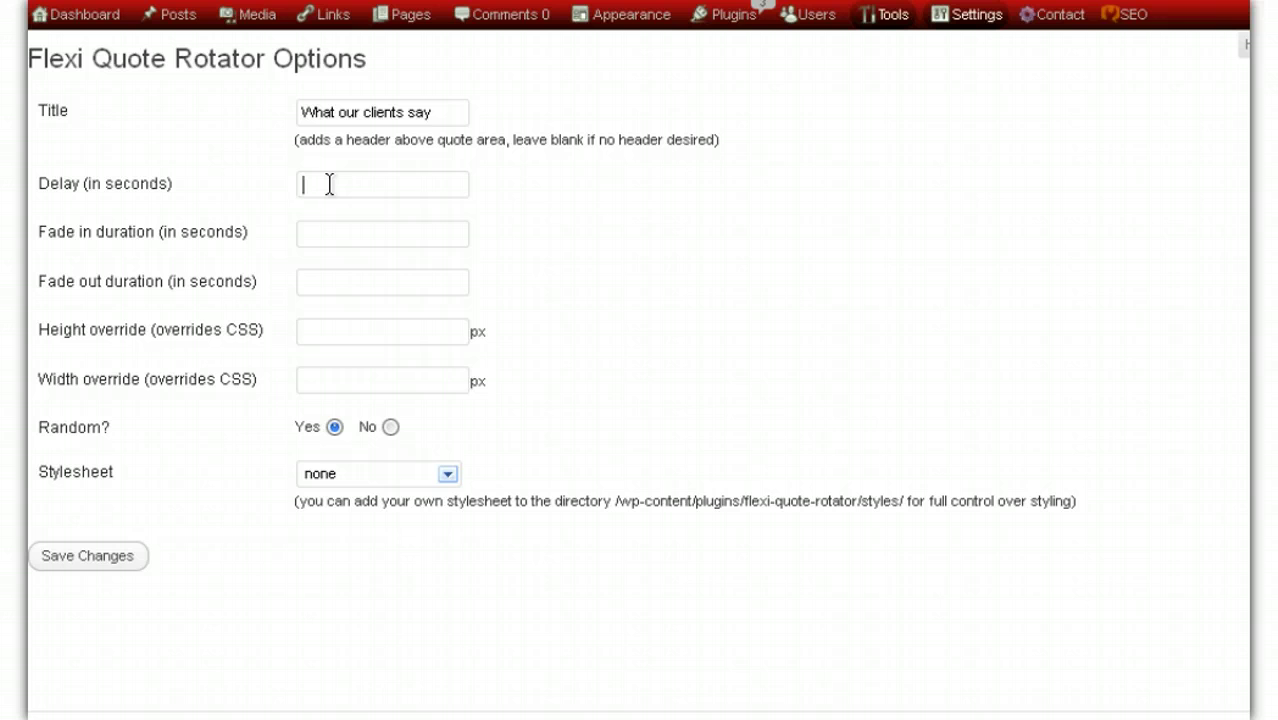
{"action": "type", "text": "10"}
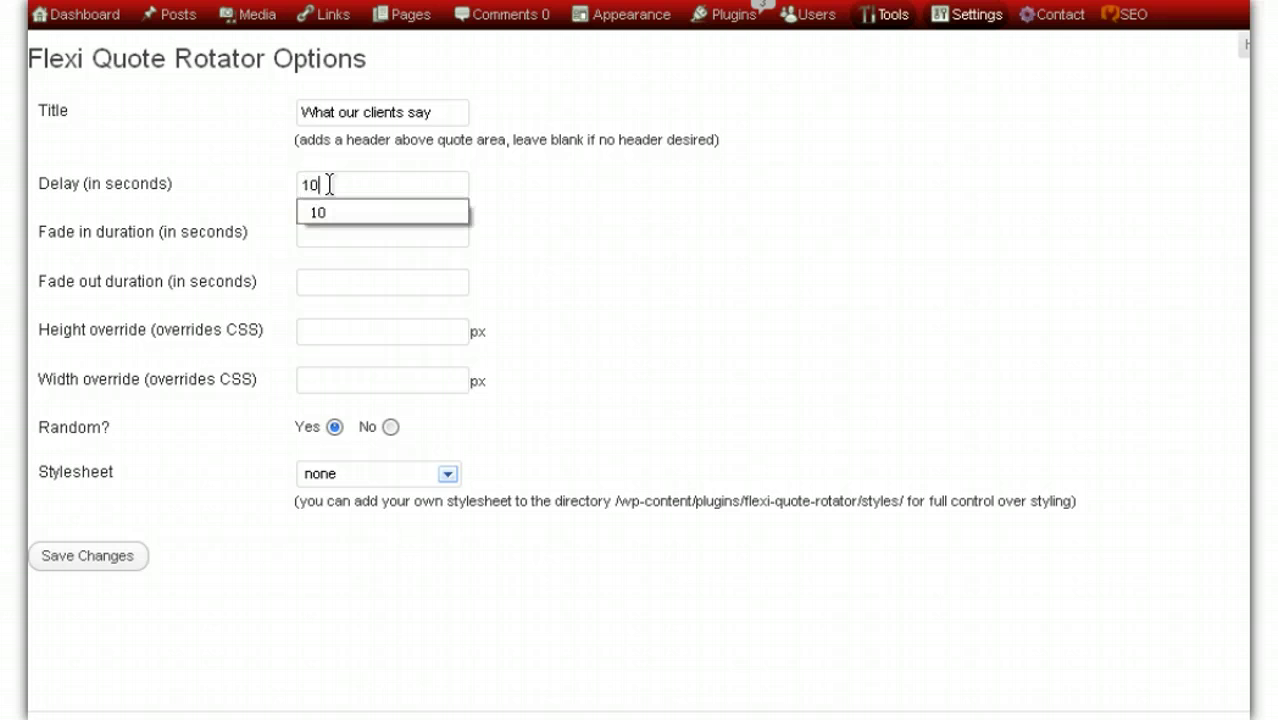
{"action": "left_click", "coordinate": [369, 213]}
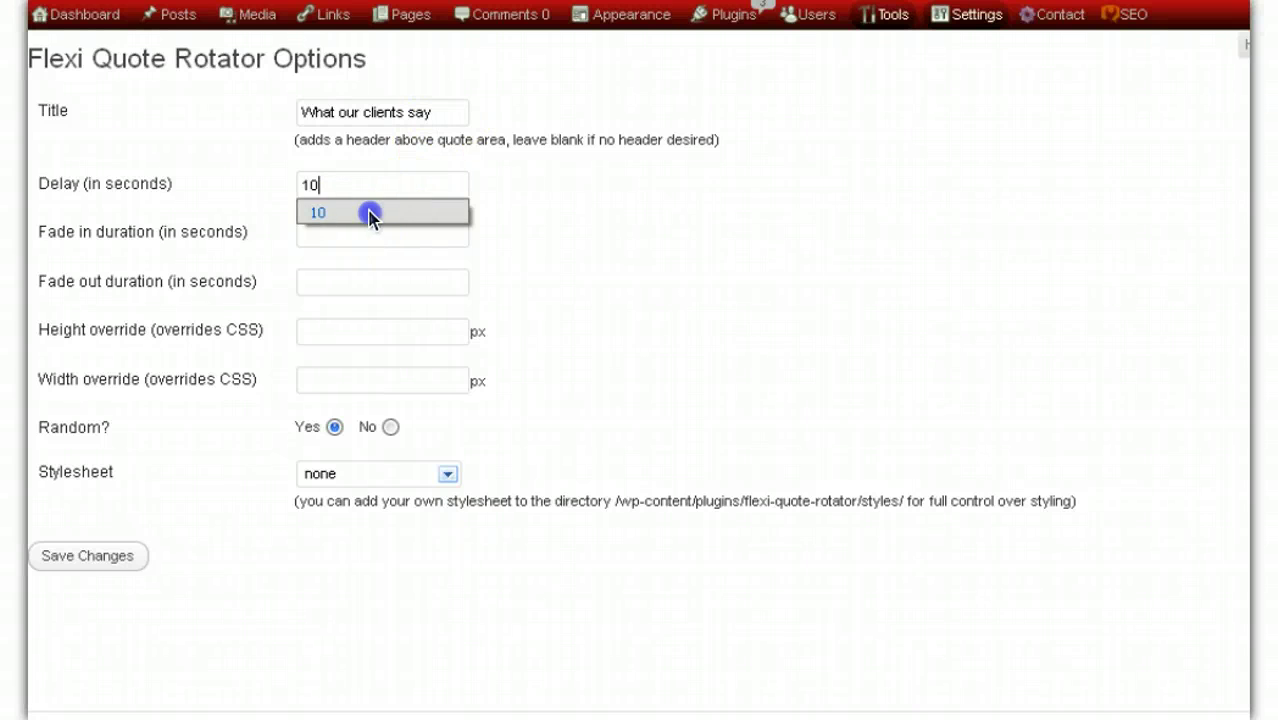
{"action": "type", "text": "3"}
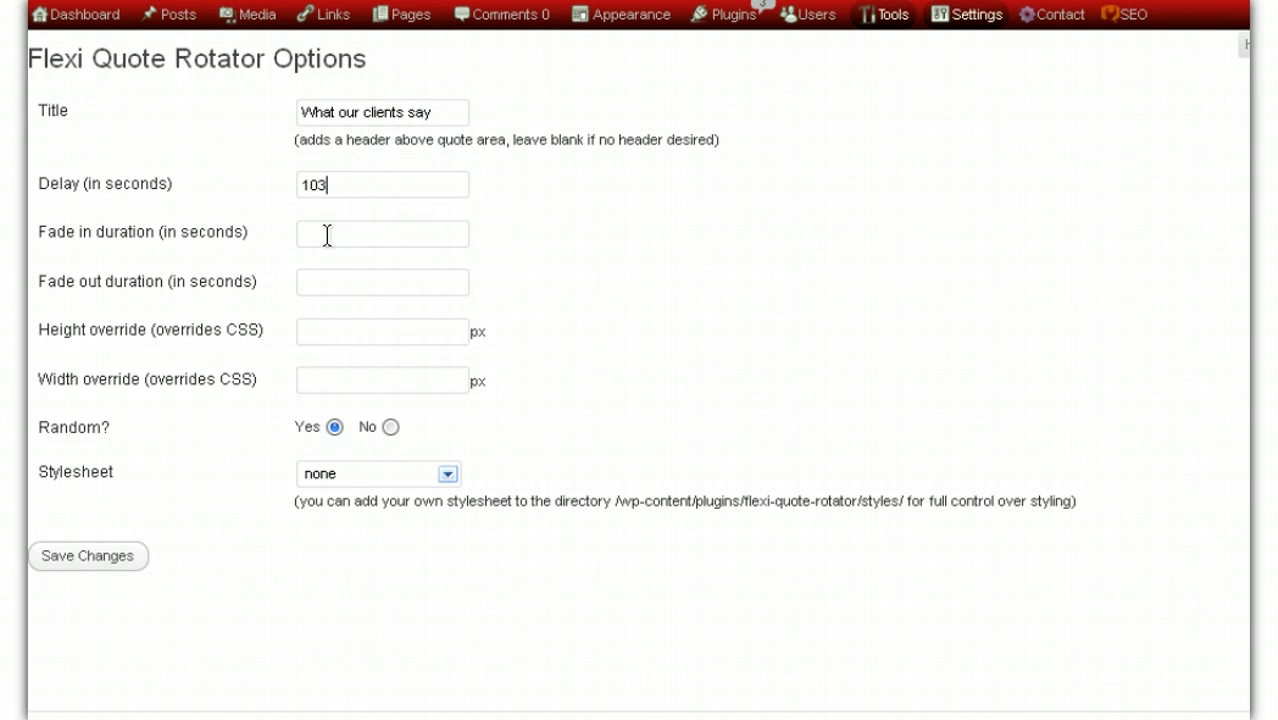
{"action": "left_click", "coordinate": [334, 220]}
{"action": "key", "text": "BackSpace"}
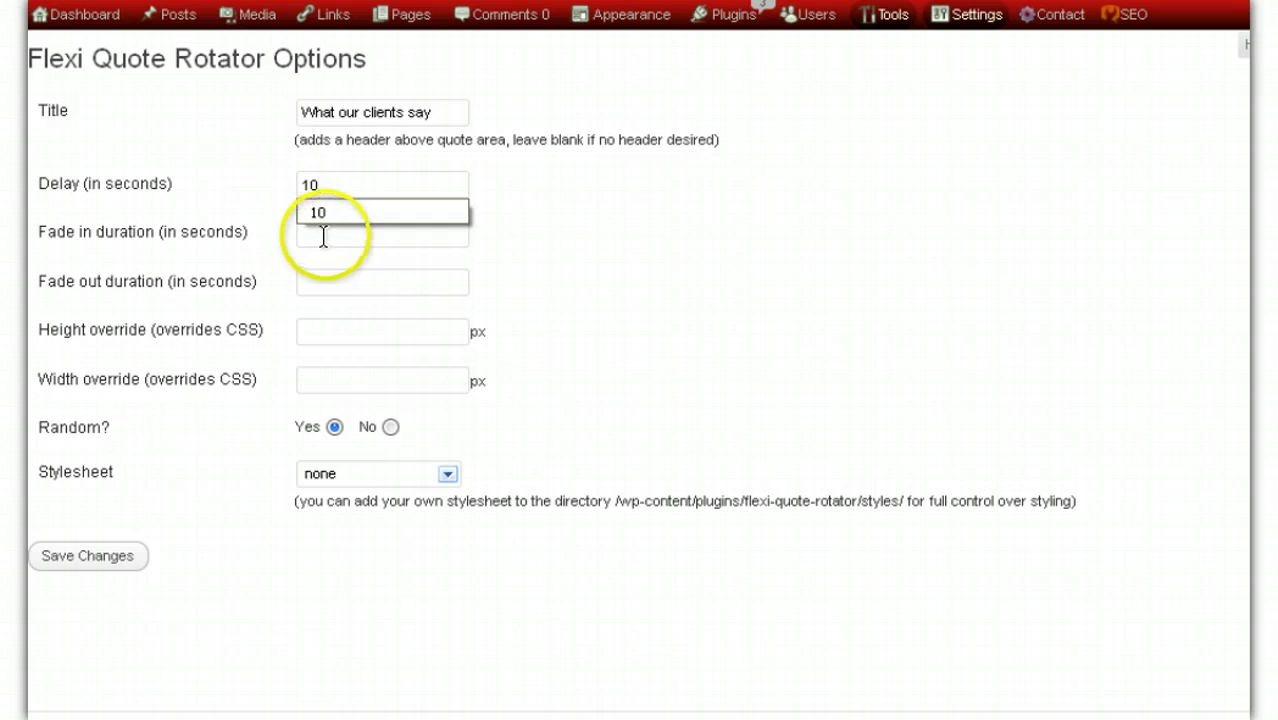
Set both the fade in and fade out durations to 3 seconds and save the rotator options.
{"action": "left_click", "coordinate": [323, 235]}
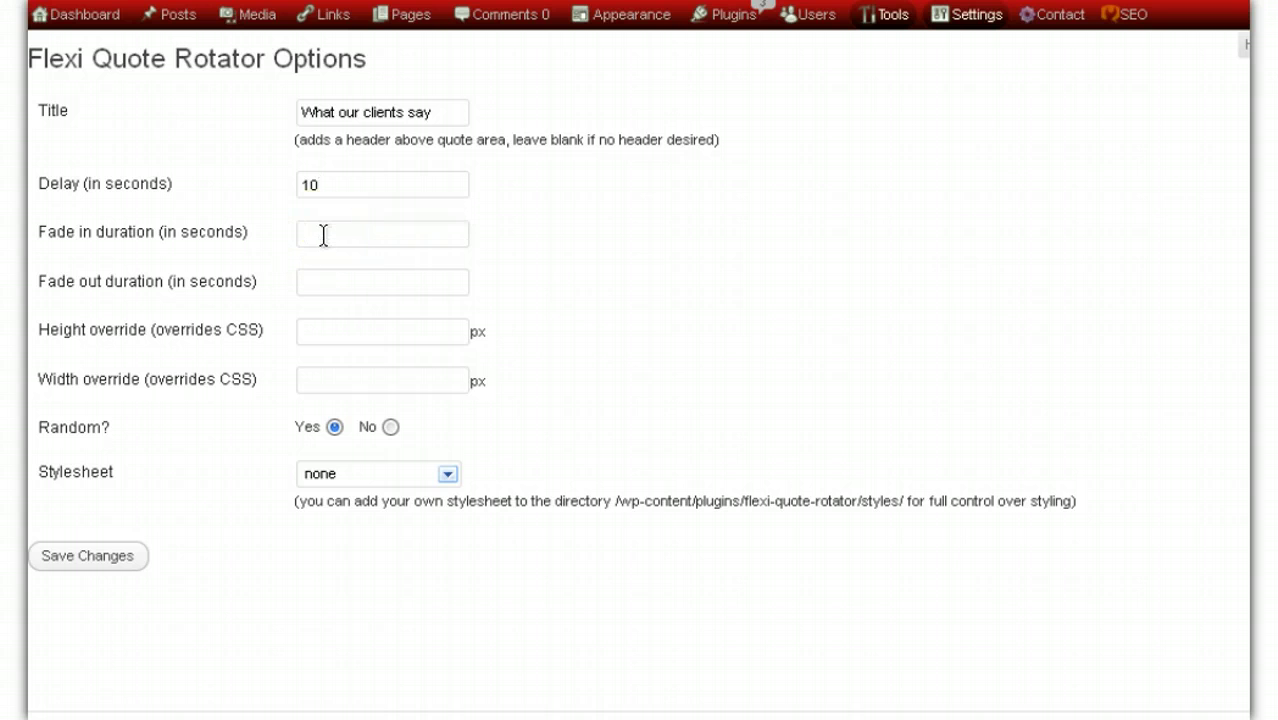
{"action": "type", "text": "3"}
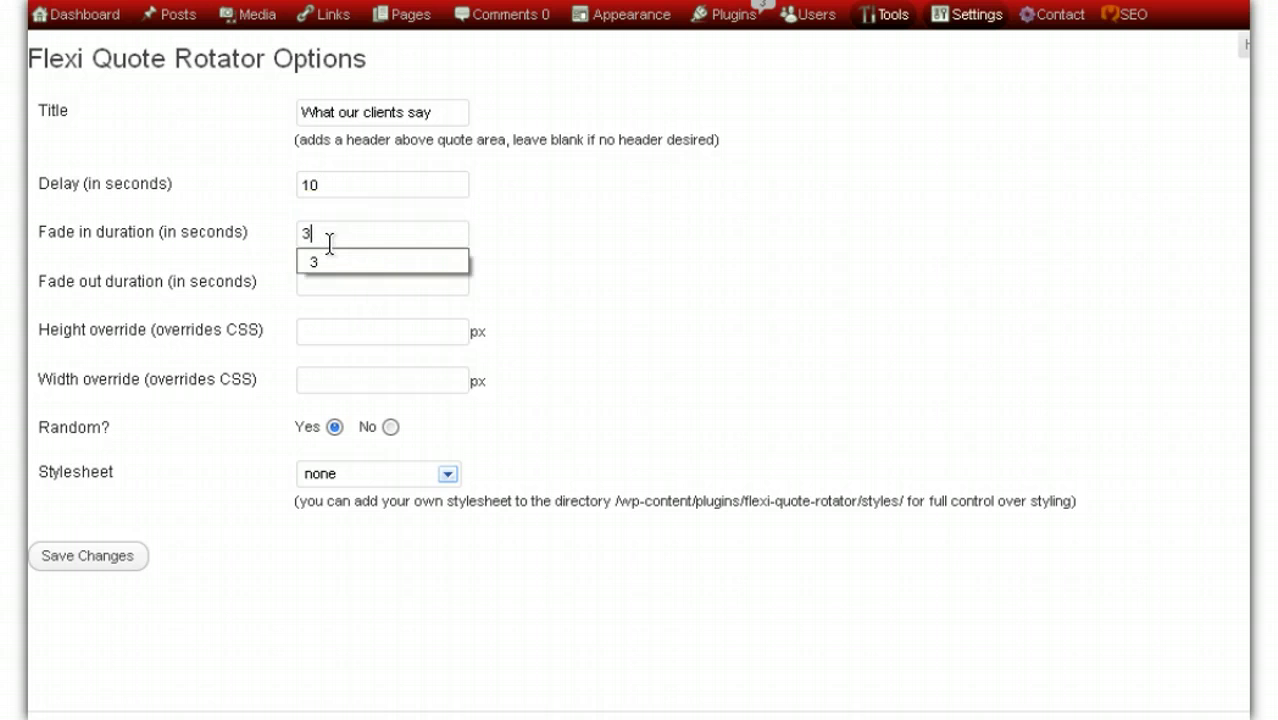
{"action": "left_click", "coordinate": [324, 279]}
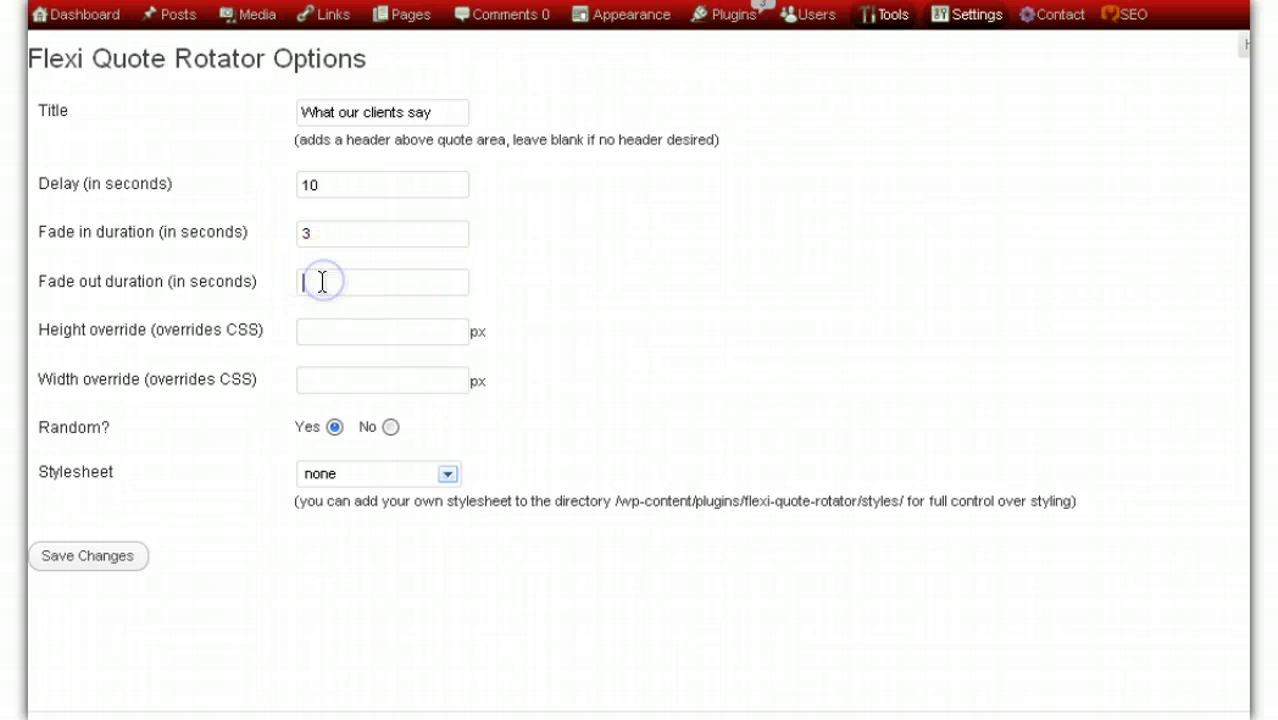
{"action": "type", "text": "3"}
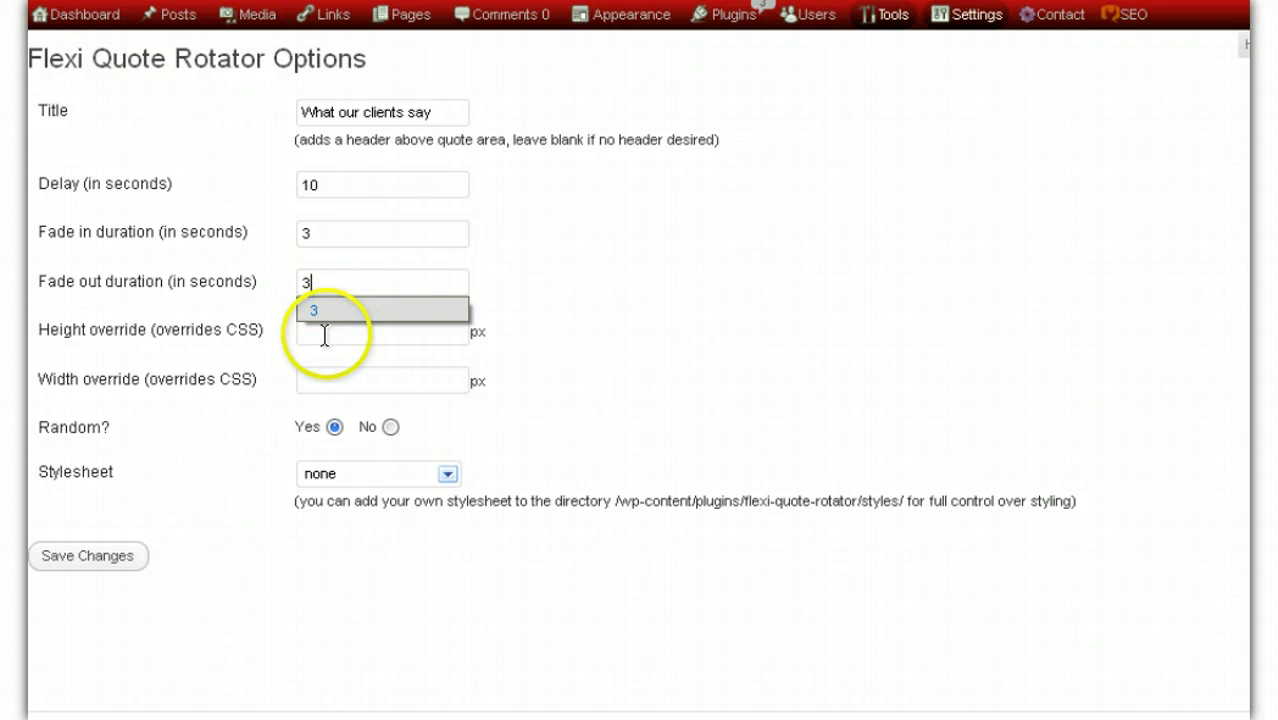
{"action": "left_click", "coordinate": [596, 312]}
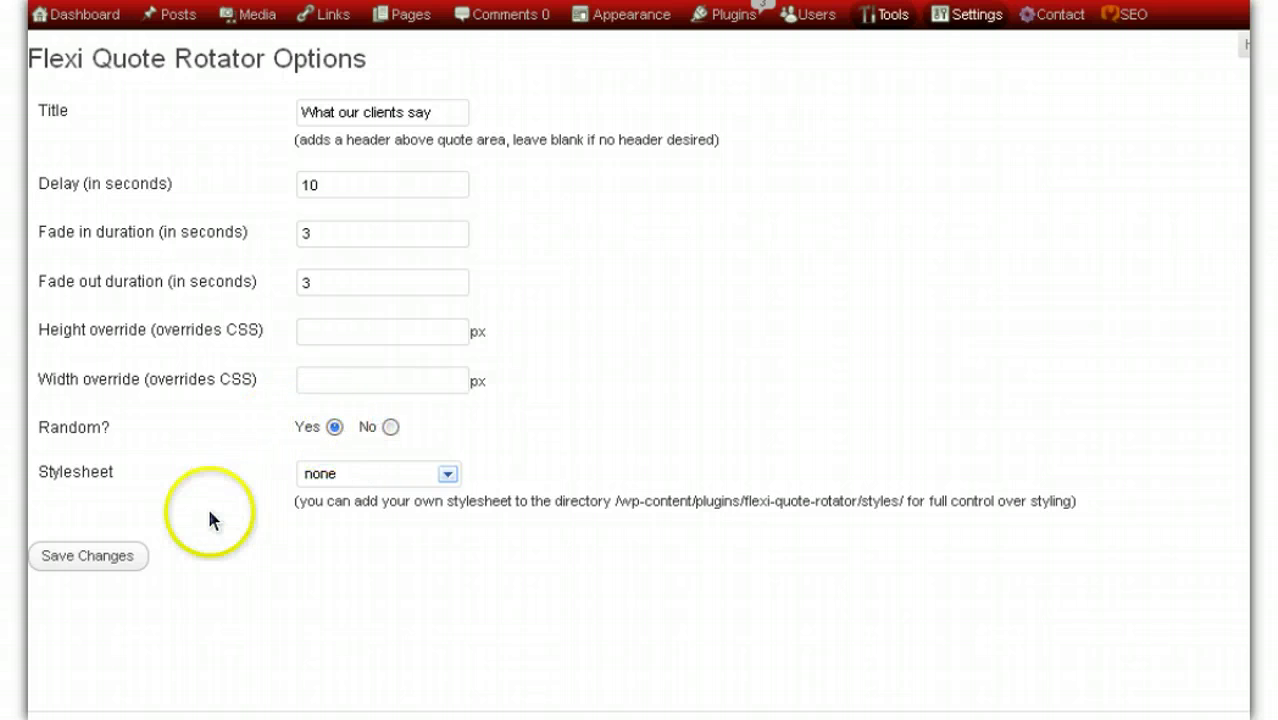
{"action": "left_click", "coordinate": [116, 558]}
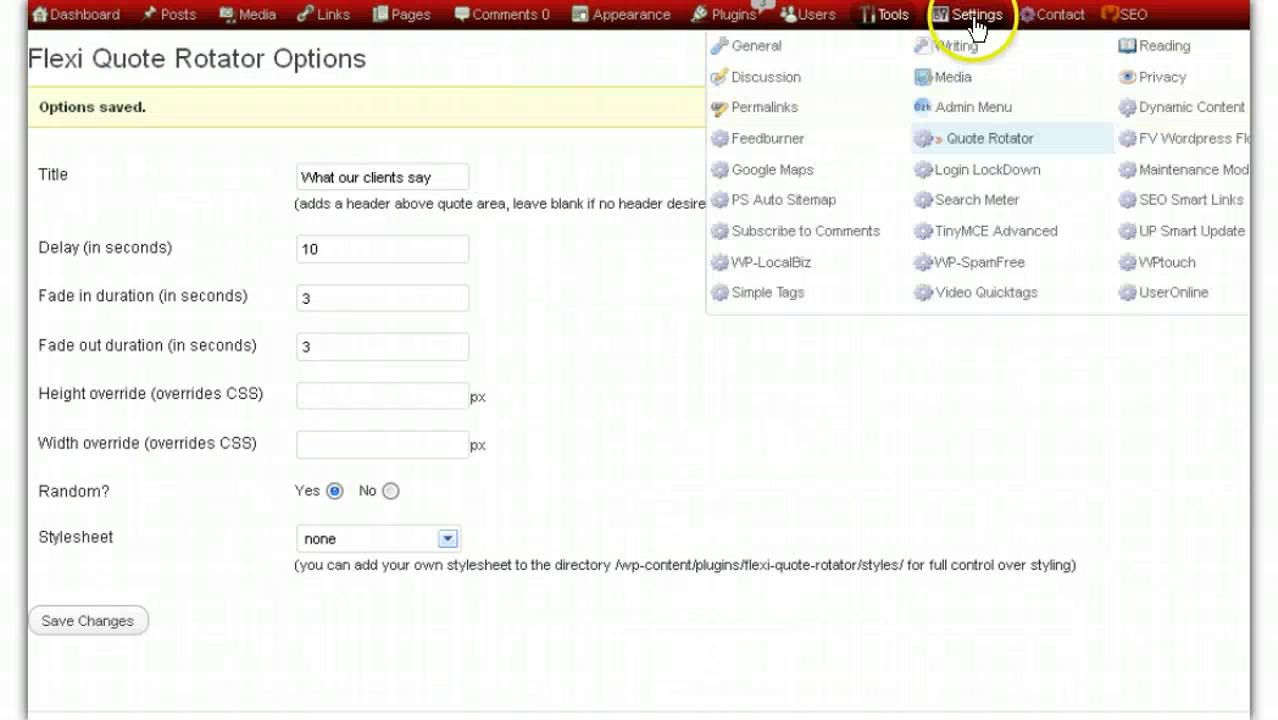
Open the Quotes management page from the site's tools.
{"action": "mouse_move", "coordinate": [780, 22]}
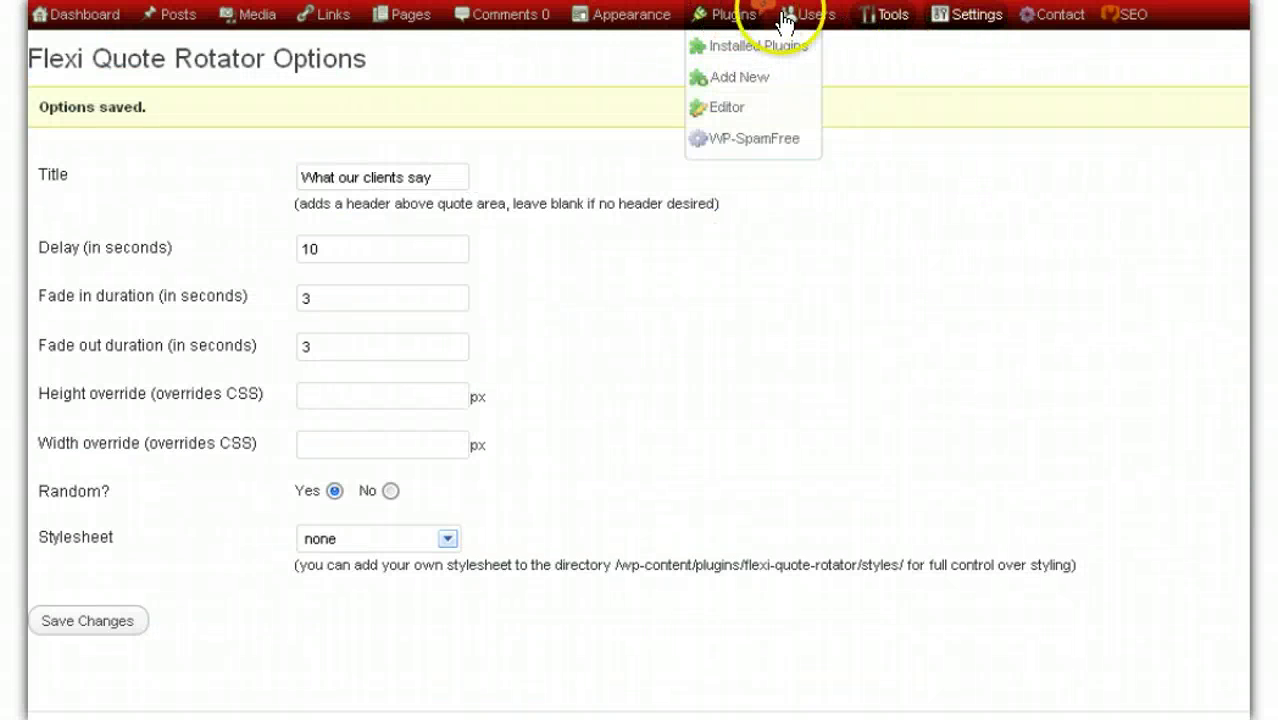
{"action": "mouse_move", "coordinate": [860, 22]}
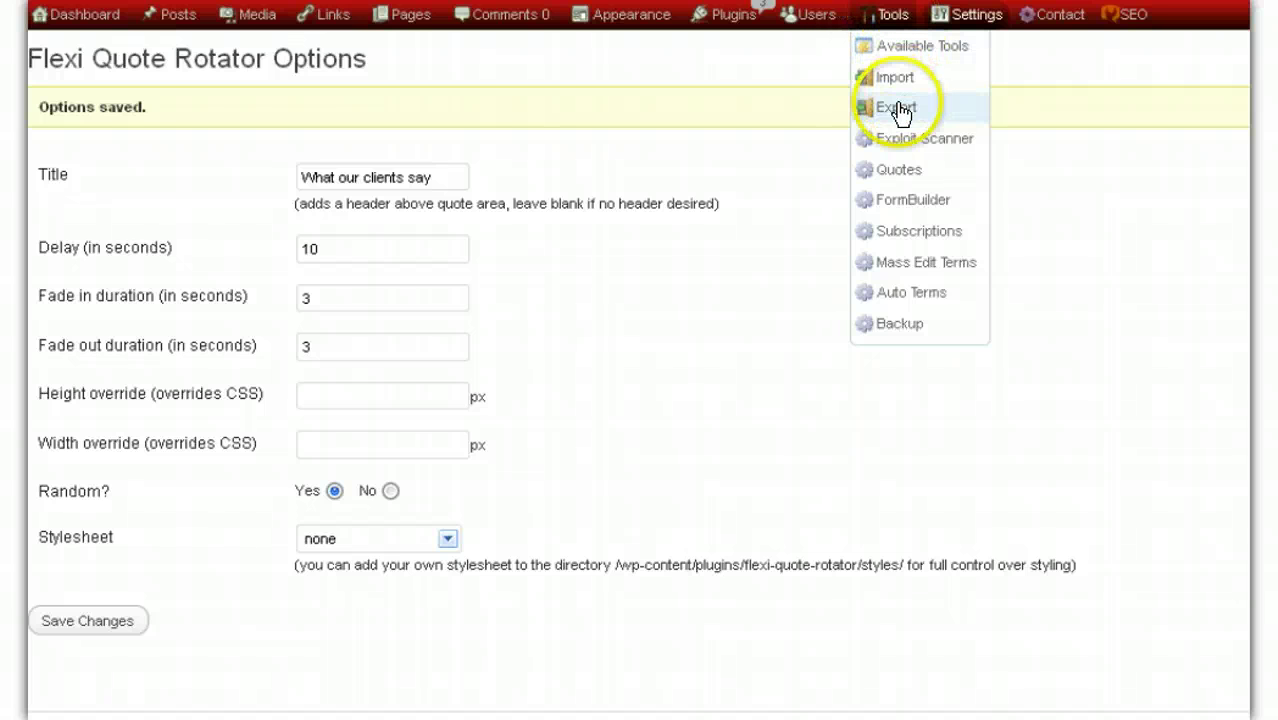
{"action": "left_click", "coordinate": [899, 176]}
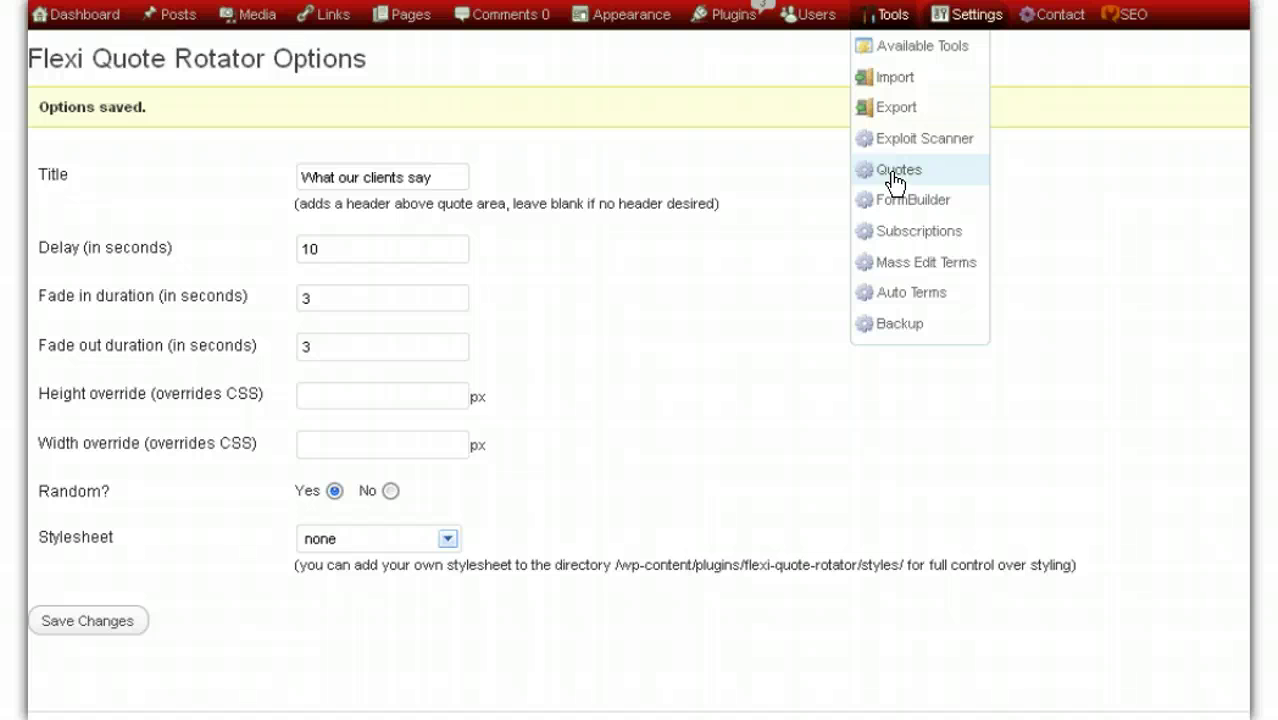
{"action": "left_click", "coordinate": [893, 175]}
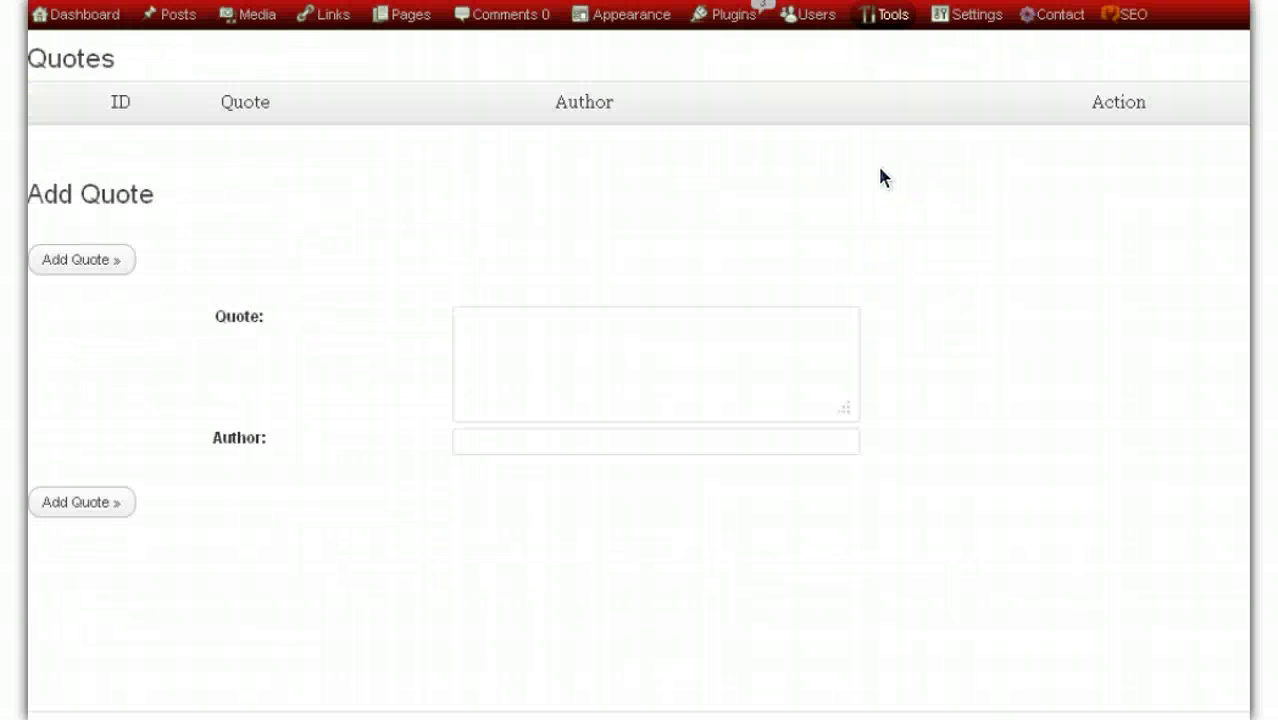
Copy the first quote, starting "Lorem ipsum dolor sit amet", from the other site's quotes list into the new quote's text.
{"action": "mouse_move", "coordinate": [800, 55]}
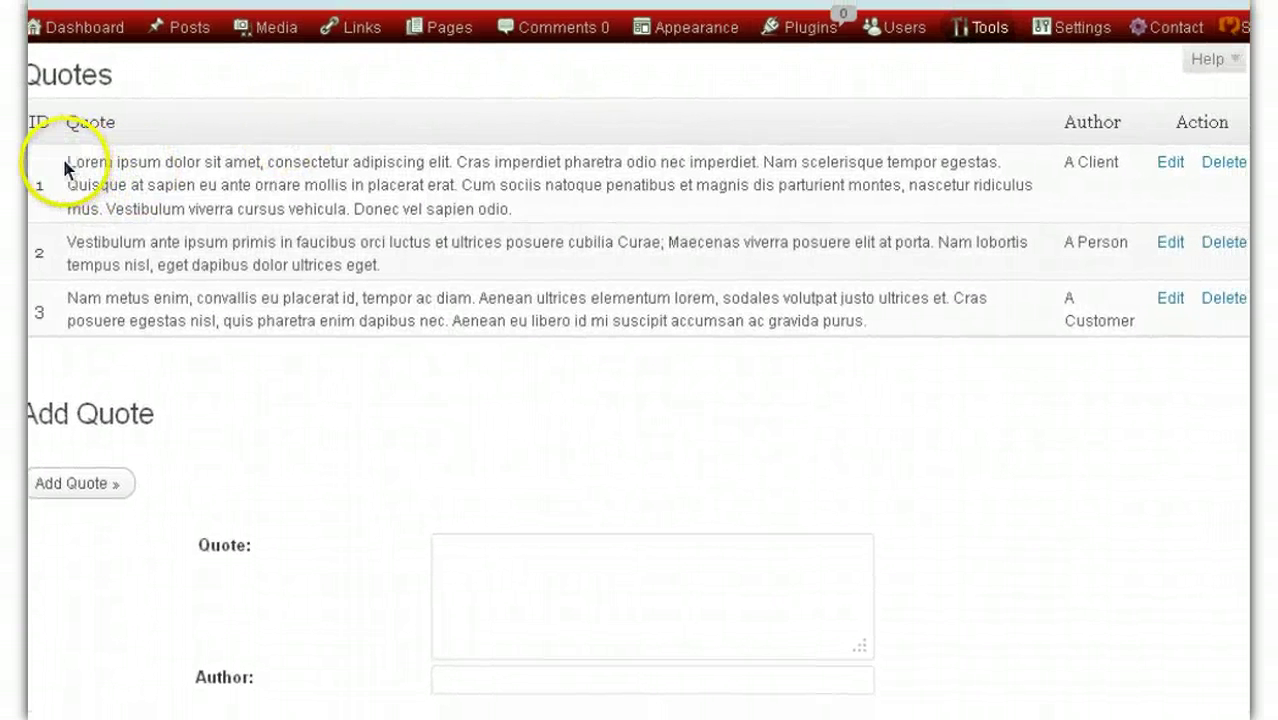
{"action": "left_click_drag", "start_coordinate": [65, 163], "coordinate": [515, 208]}
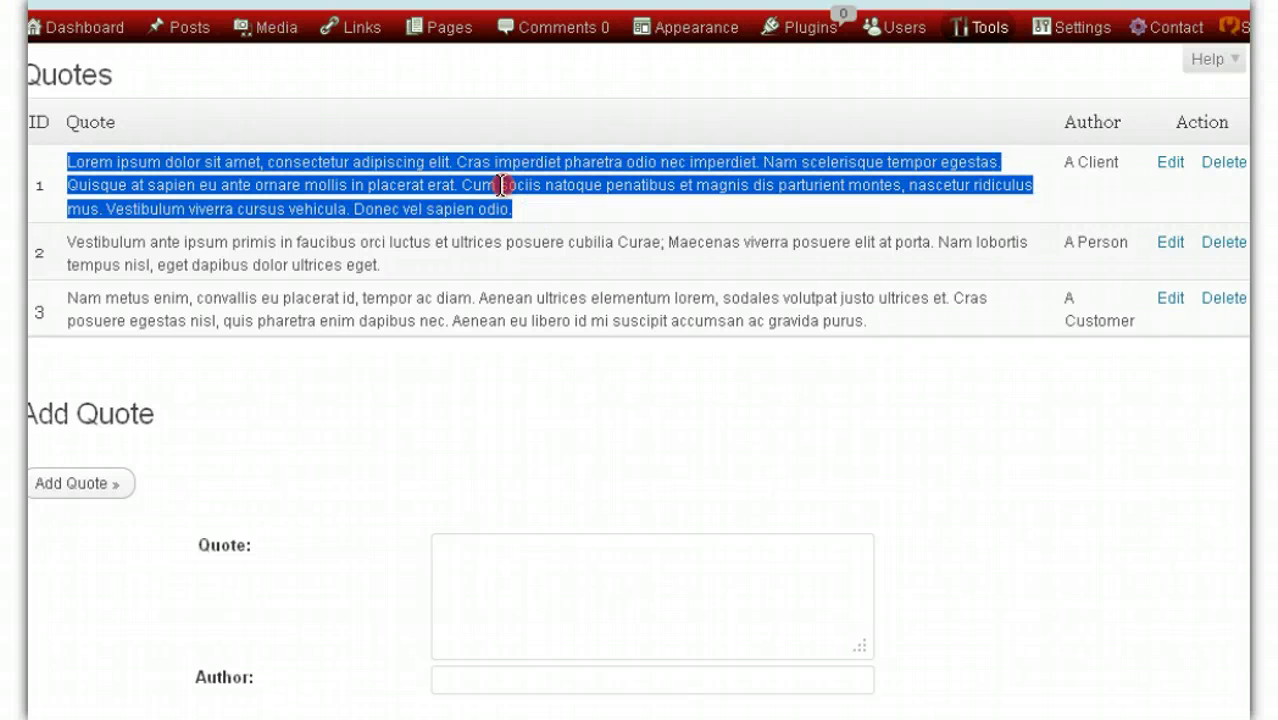
{"action": "right_click", "coordinate": [500, 186]}
{"action": "left_click", "coordinate": [535, 198]}
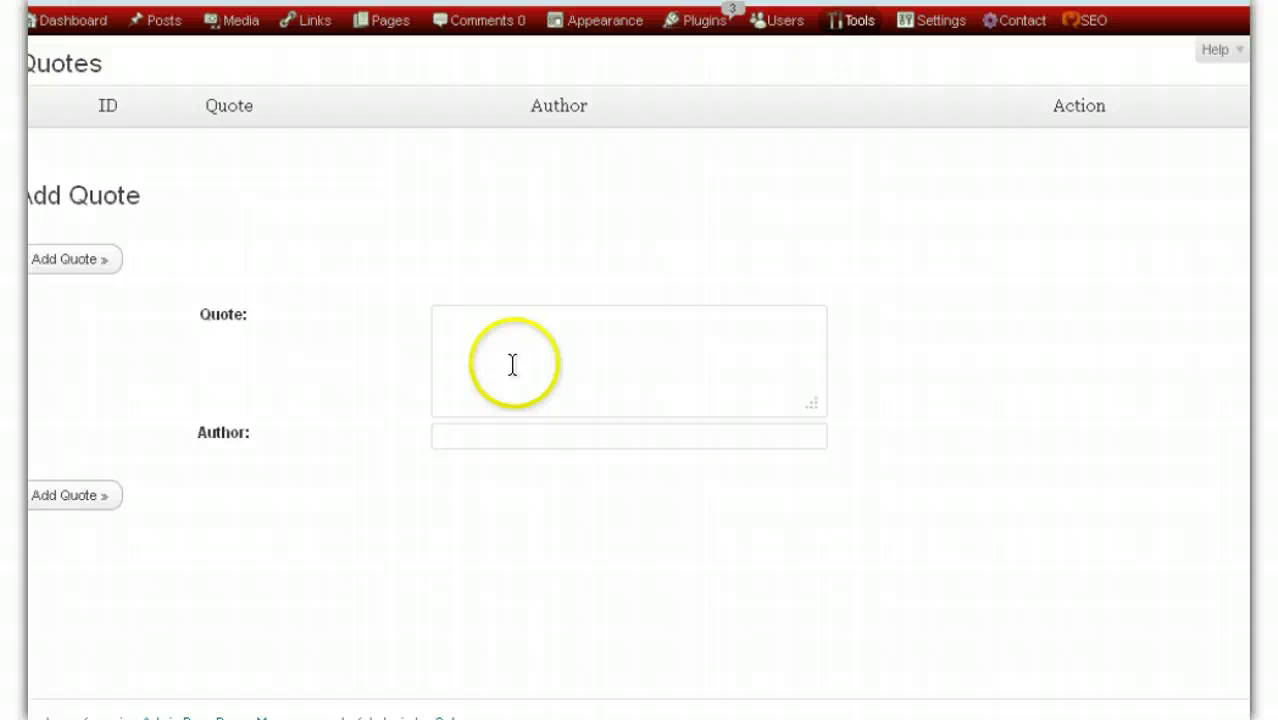
{"action": "right_click", "coordinate": [509, 344]}
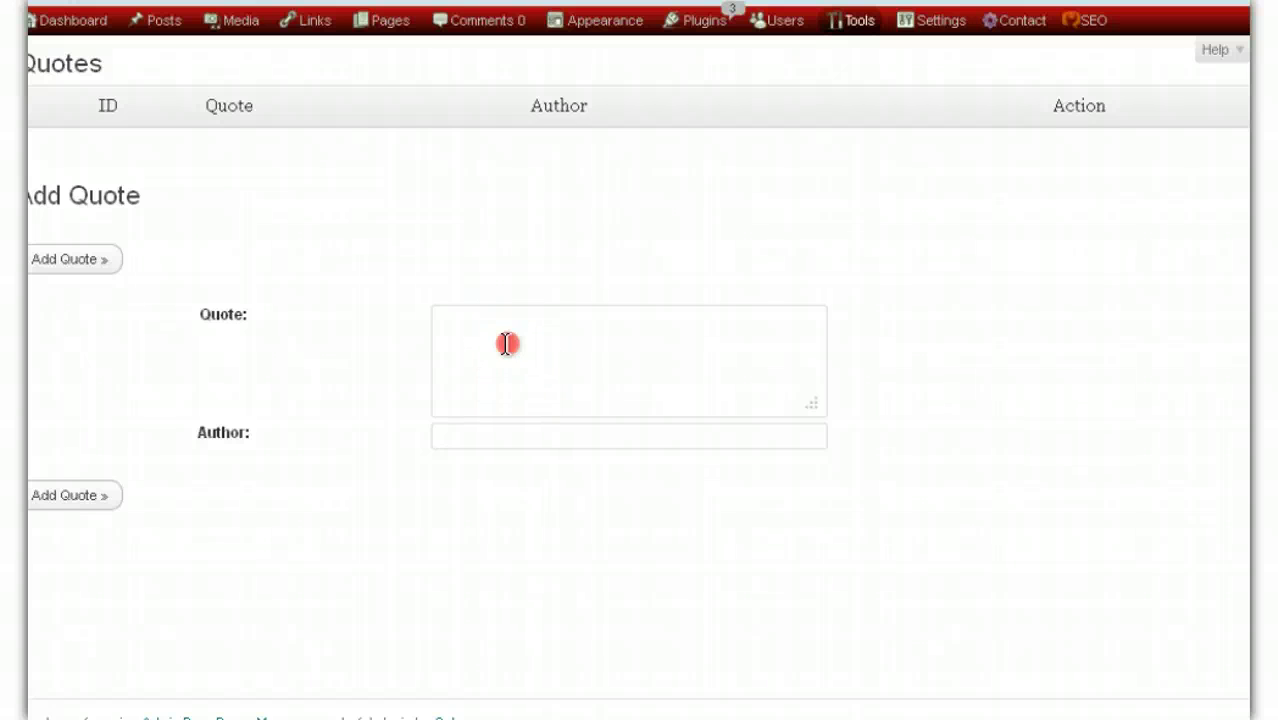
{"action": "left_click", "coordinate": [556, 437]}
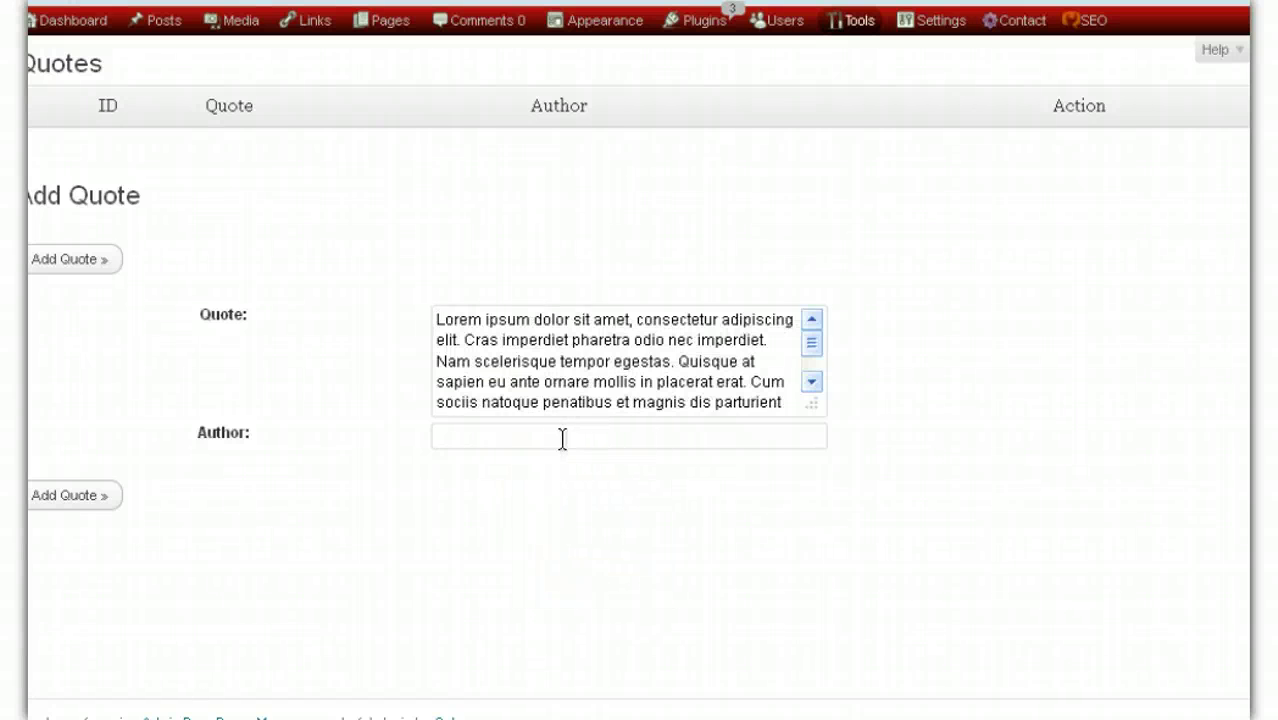
Enter "a person" as the quote's author and add the quote.
{"action": "scroll", "coordinate": [484, 410], "scroll_direction": "down", "scroll_amount": 1}
{"action": "left_click", "coordinate": [481, 433]}
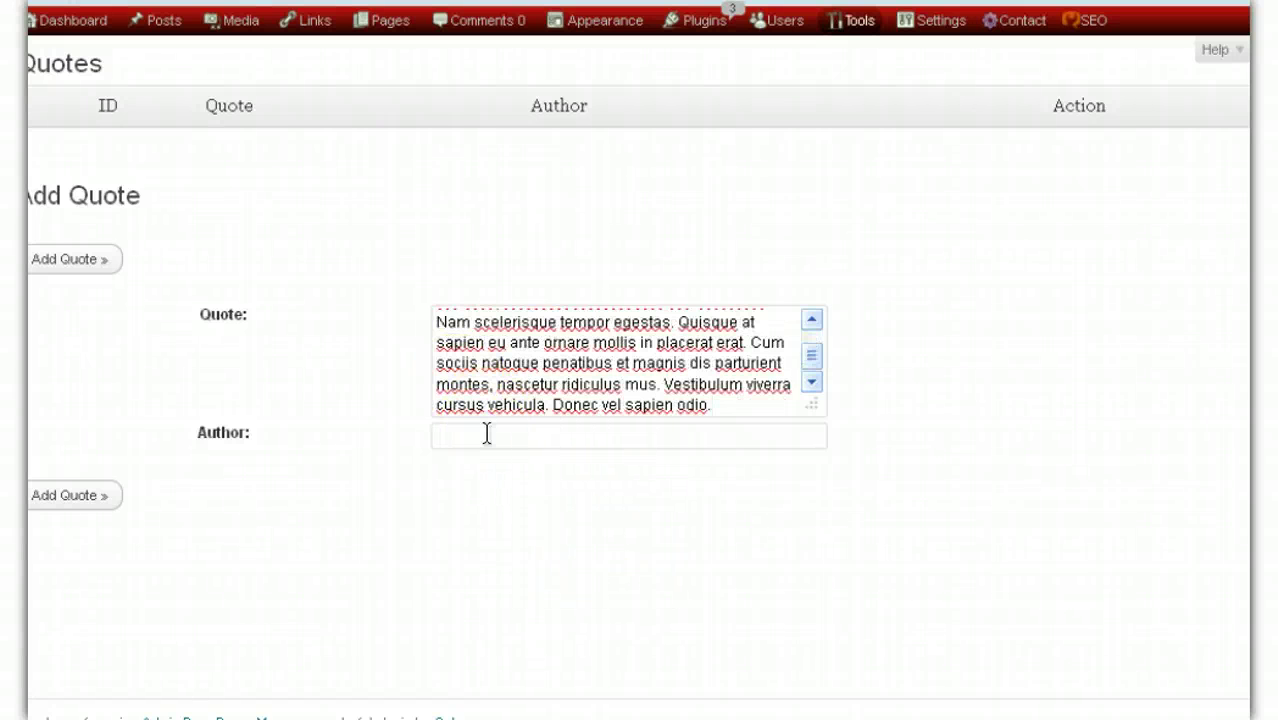
{"action": "type", "text": "A"}
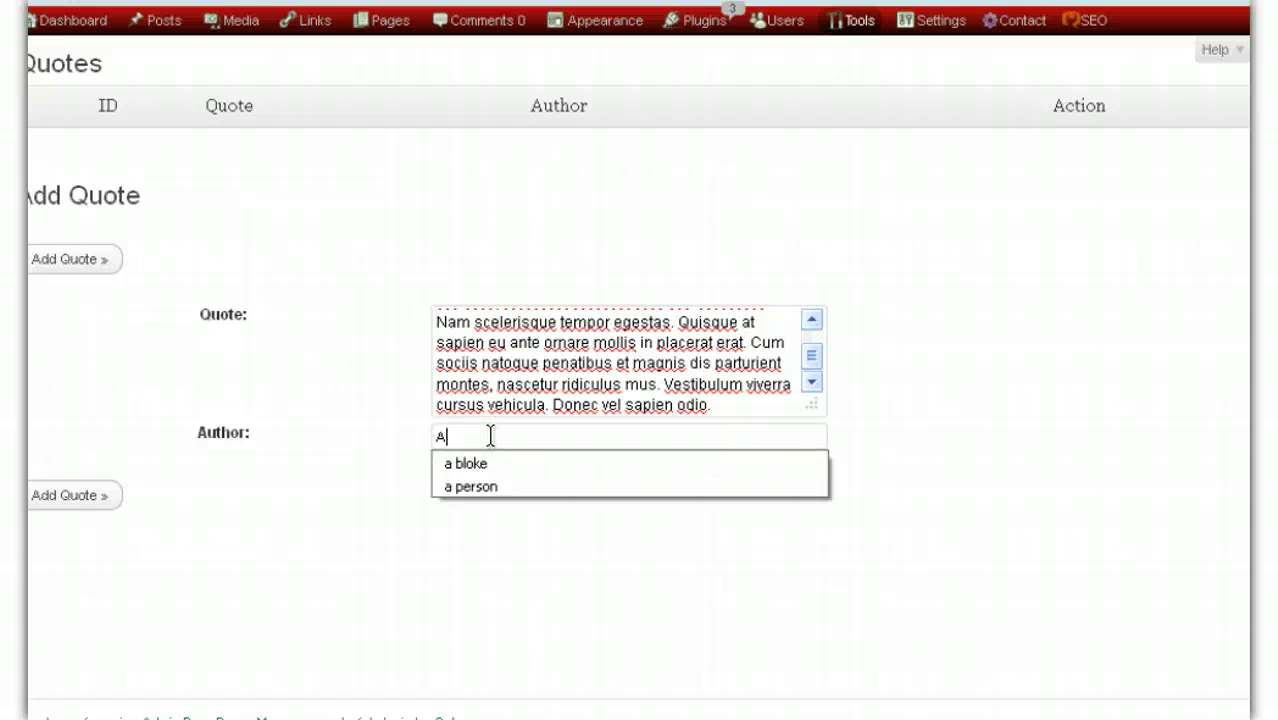
{"action": "left_click", "coordinate": [488, 494]}
{"action": "left_click", "coordinate": [105, 497]}
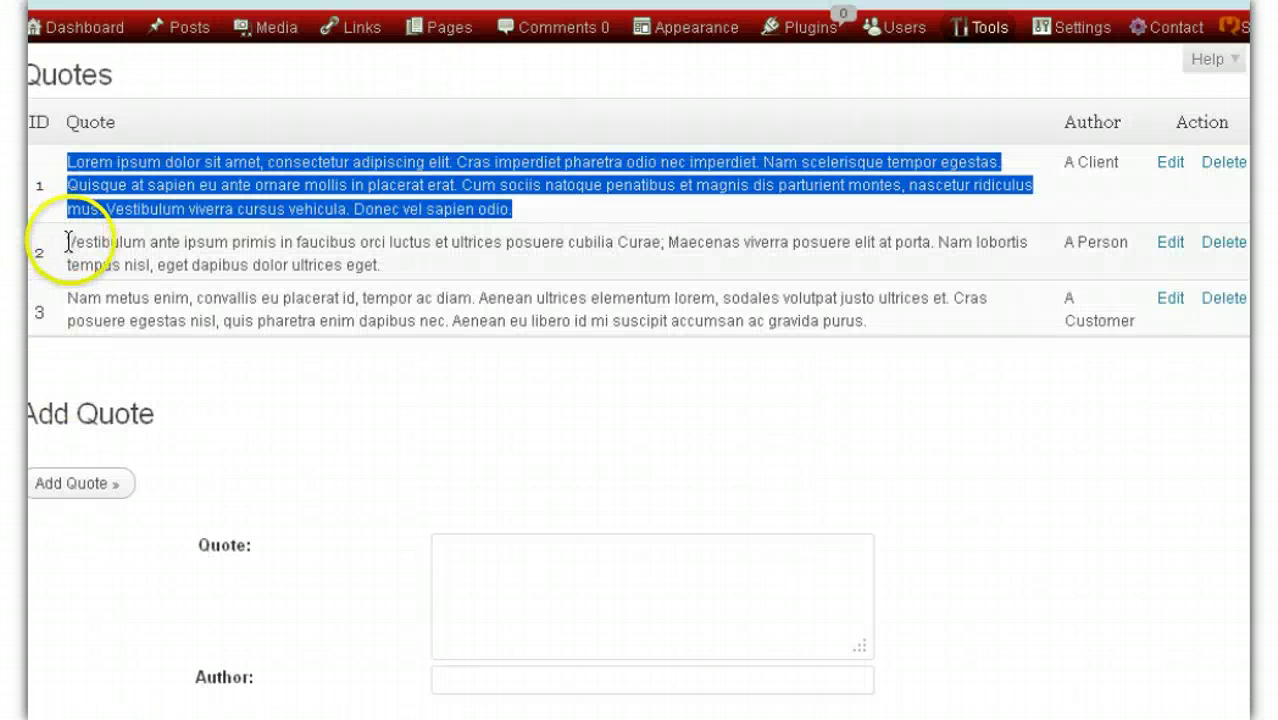
Copy the second quote, starting "Vestibulum ante ipsum primis", from the other site's quotes list into a new quote's text.
{"action": "left_click_drag", "start_coordinate": [65, 241], "coordinate": [442, 265]}
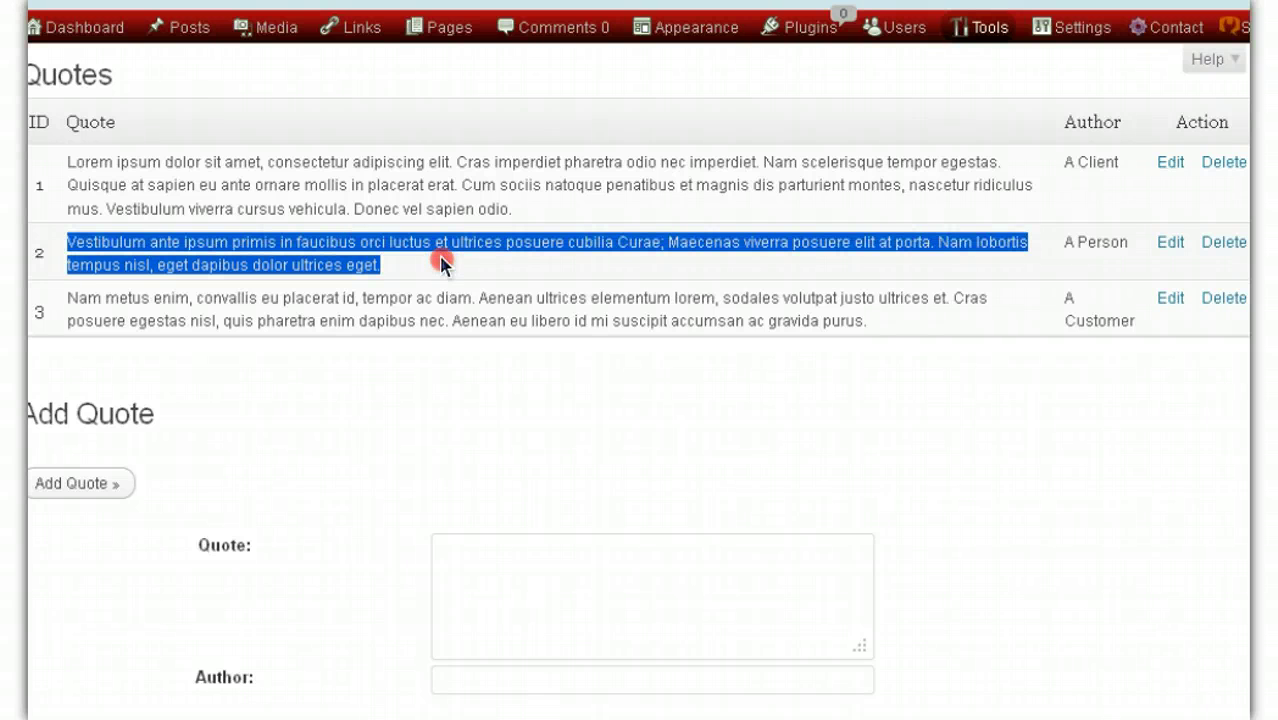
{"action": "right_click", "coordinate": [442, 262]}
{"action": "left_click", "coordinate": [484, 277]}
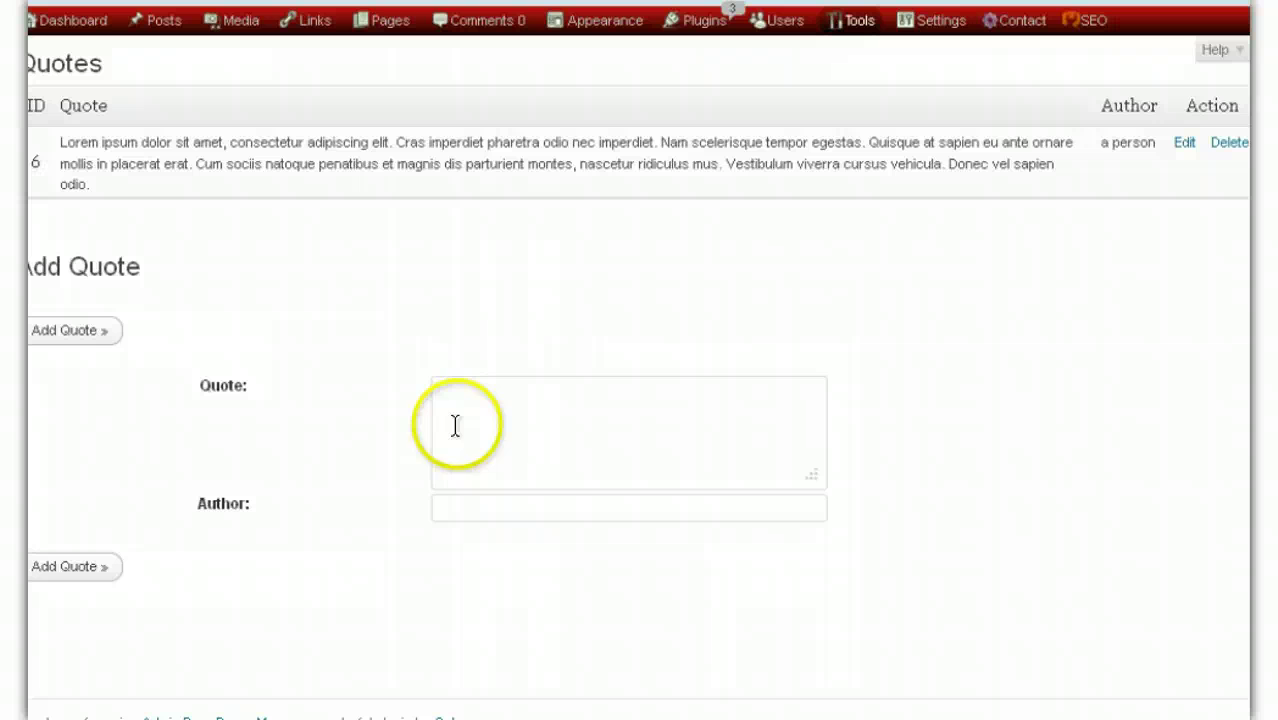
{"action": "right_click", "coordinate": [479, 388]}
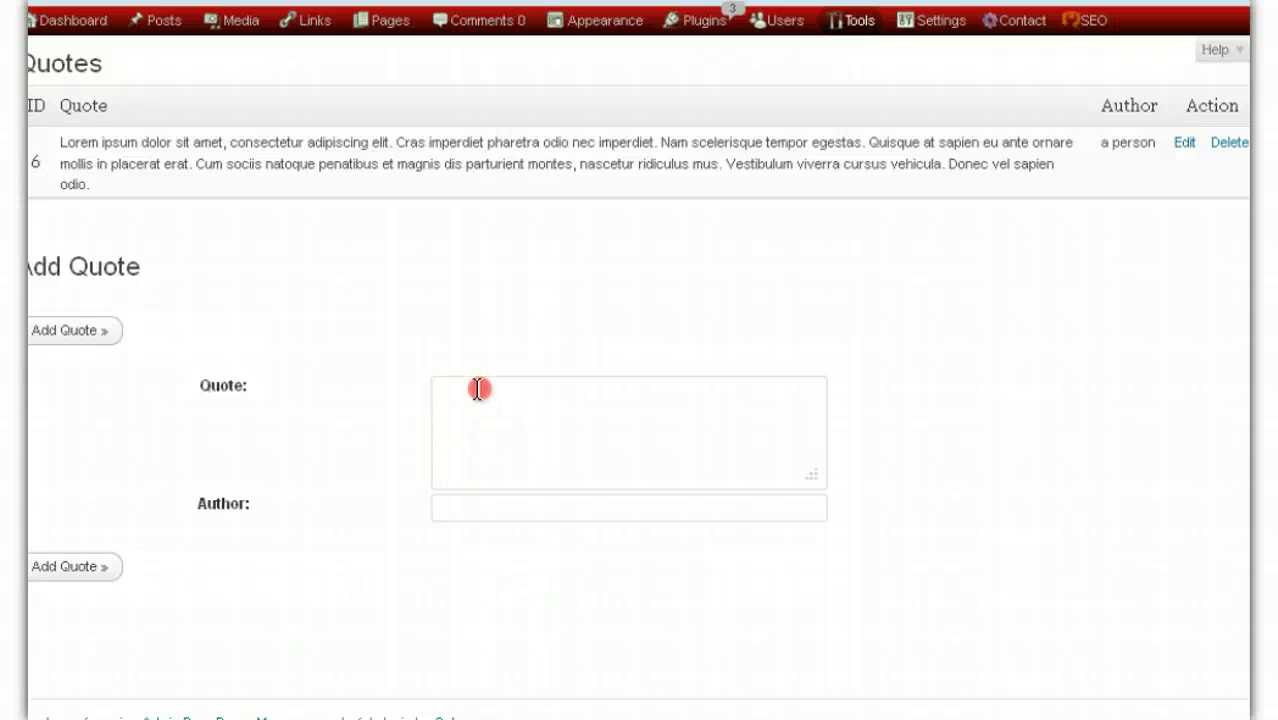
{"action": "left_click", "coordinate": [527, 484]}
Enter "a bloke" as the second quote's author and add the quote.
{"action": "left_click", "coordinate": [521, 505]}
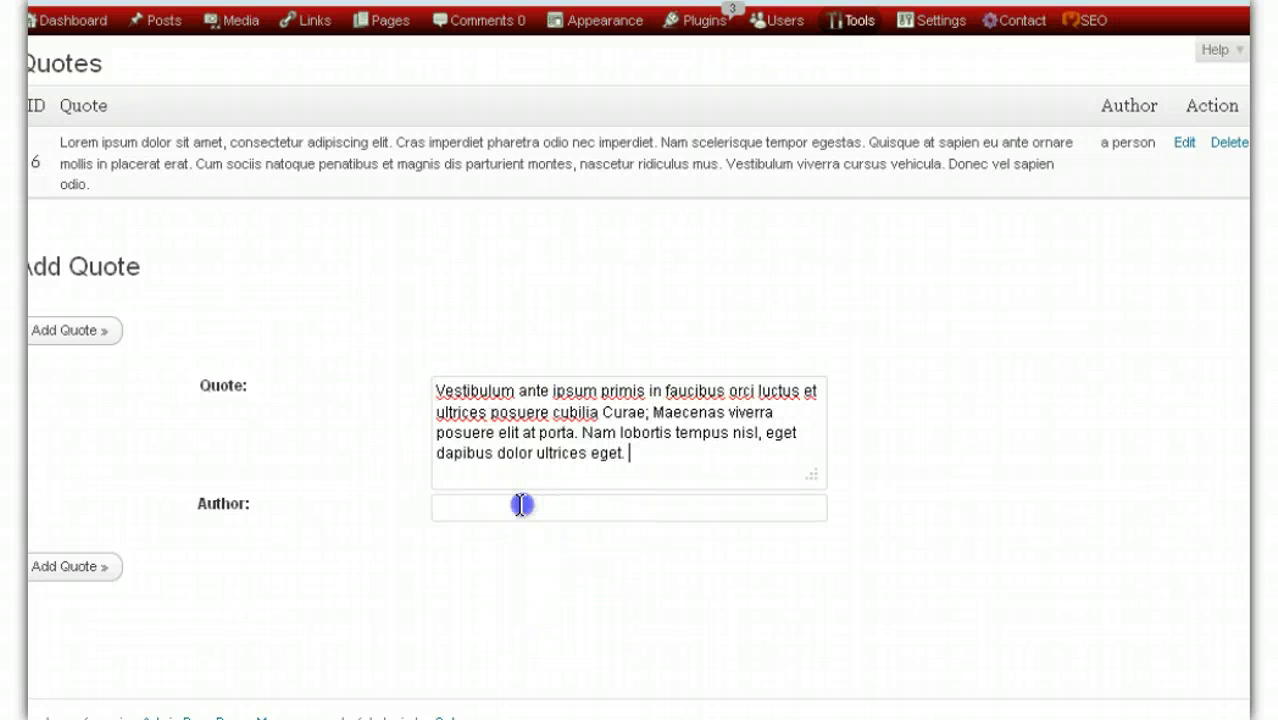
{"action": "type", "text": "a"}
{"action": "left_click", "coordinate": [499, 563]}
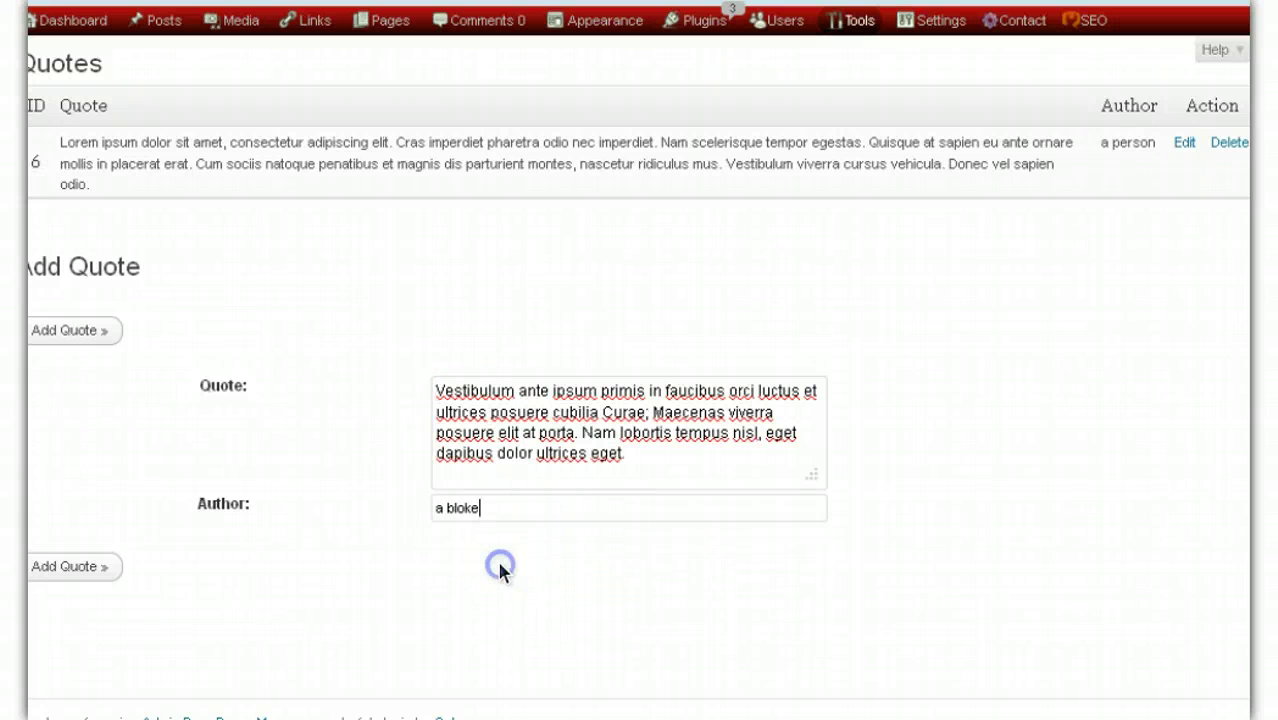
{"action": "left_click", "coordinate": [66, 567]}
Copy the third quote, starting "Nam metus enim", from the other site's quotes list into a new quote's text.
{"action": "left_click_drag", "start_coordinate": [58, 210], "coordinate": [293, 223]}
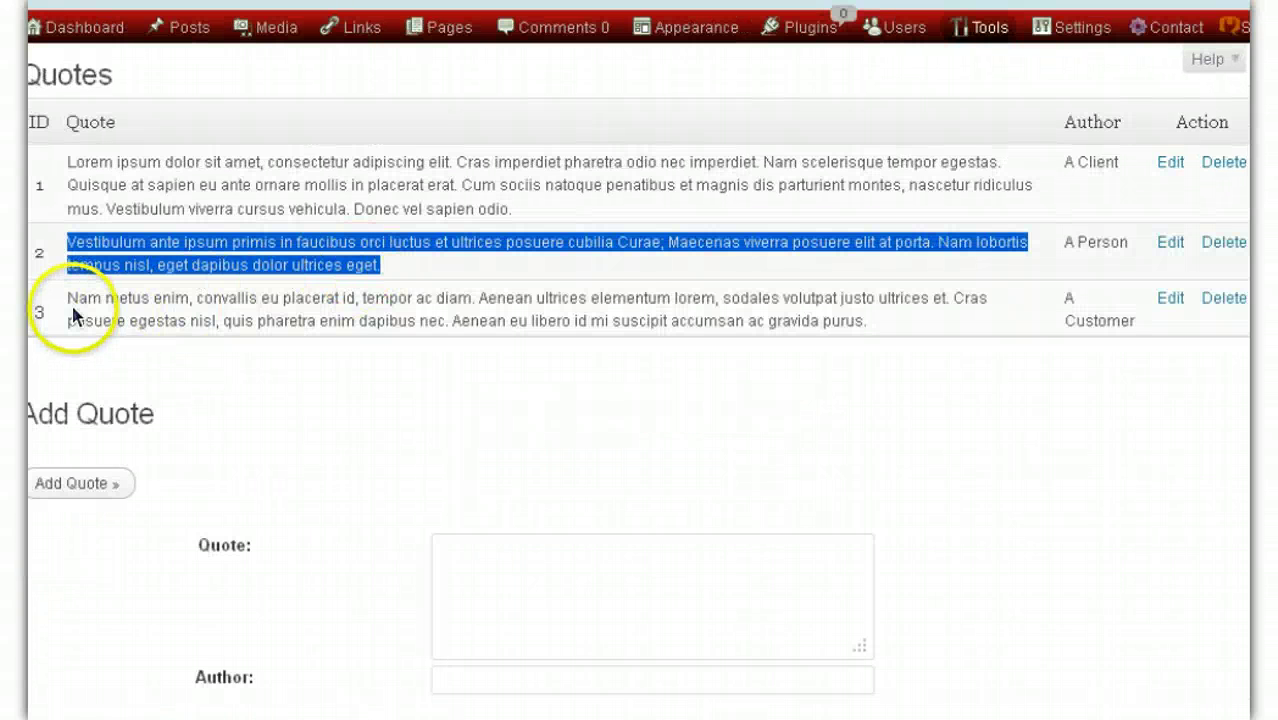
{"action": "left_click_drag", "start_coordinate": [64, 300], "coordinate": [1030, 322]}
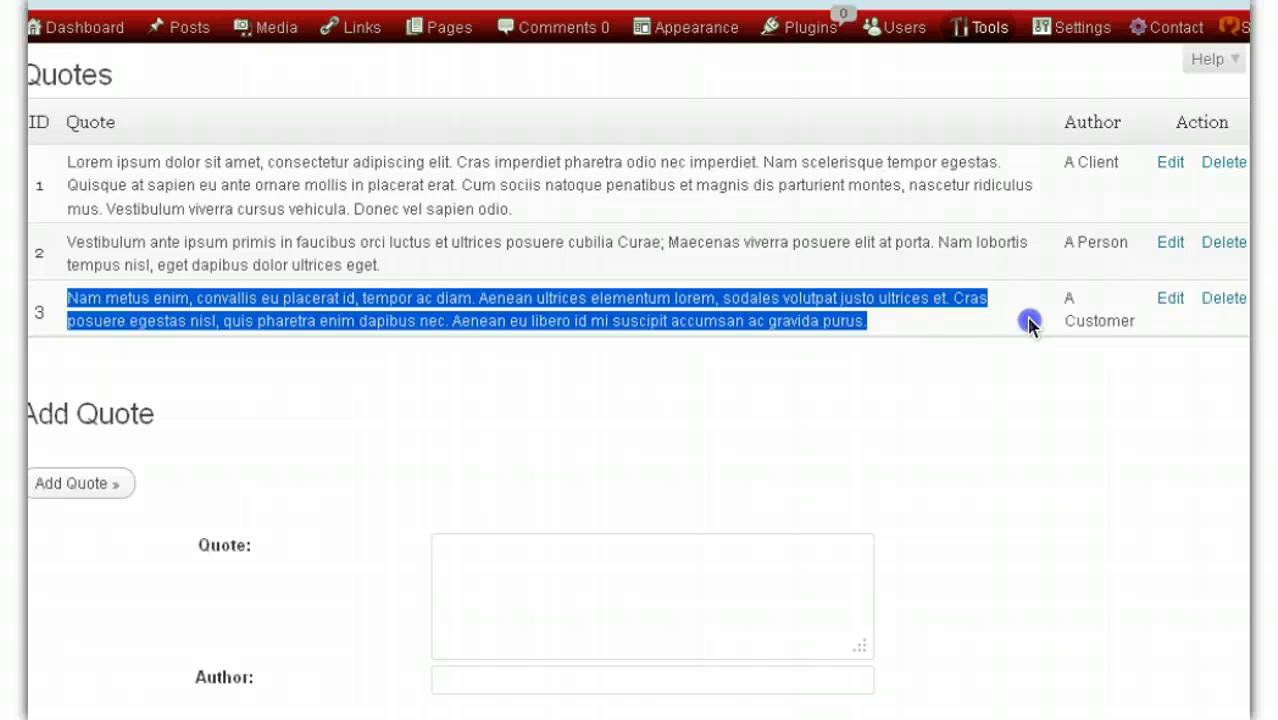
{"action": "right_click", "coordinate": [664, 312]}
{"action": "left_click", "coordinate": [699, 330]}
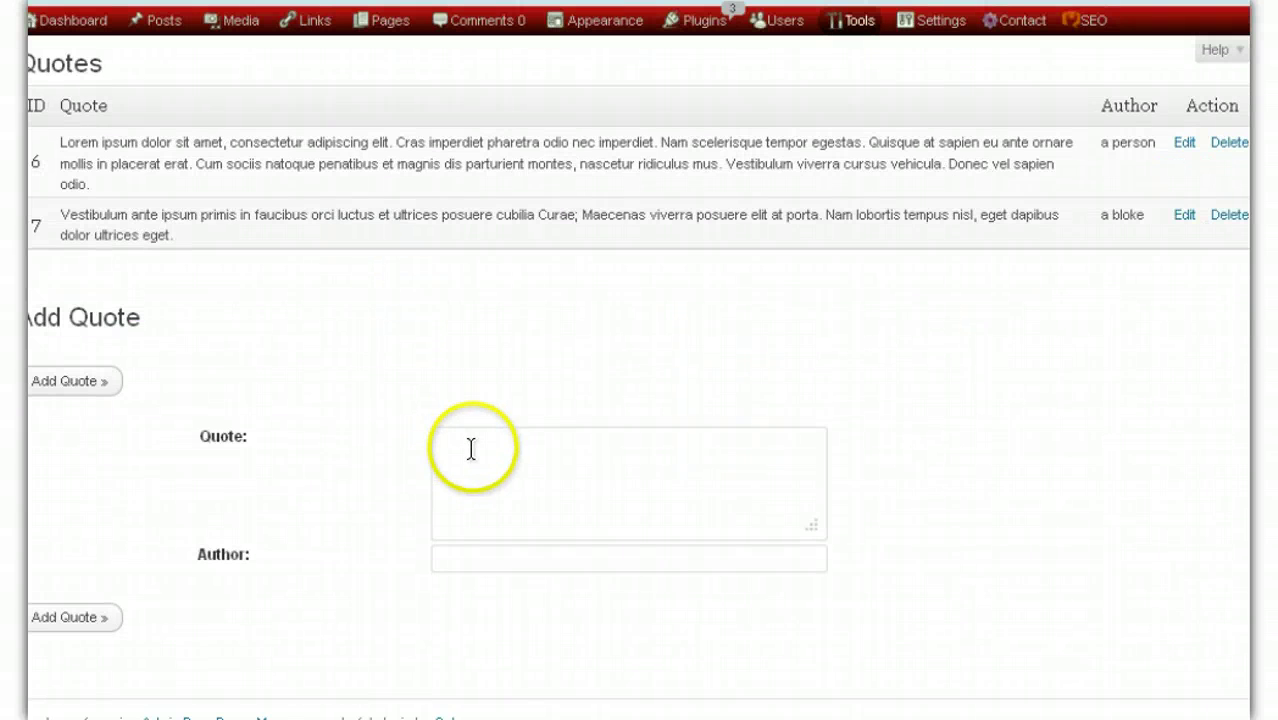
{"action": "left_click", "coordinate": [473, 447]}
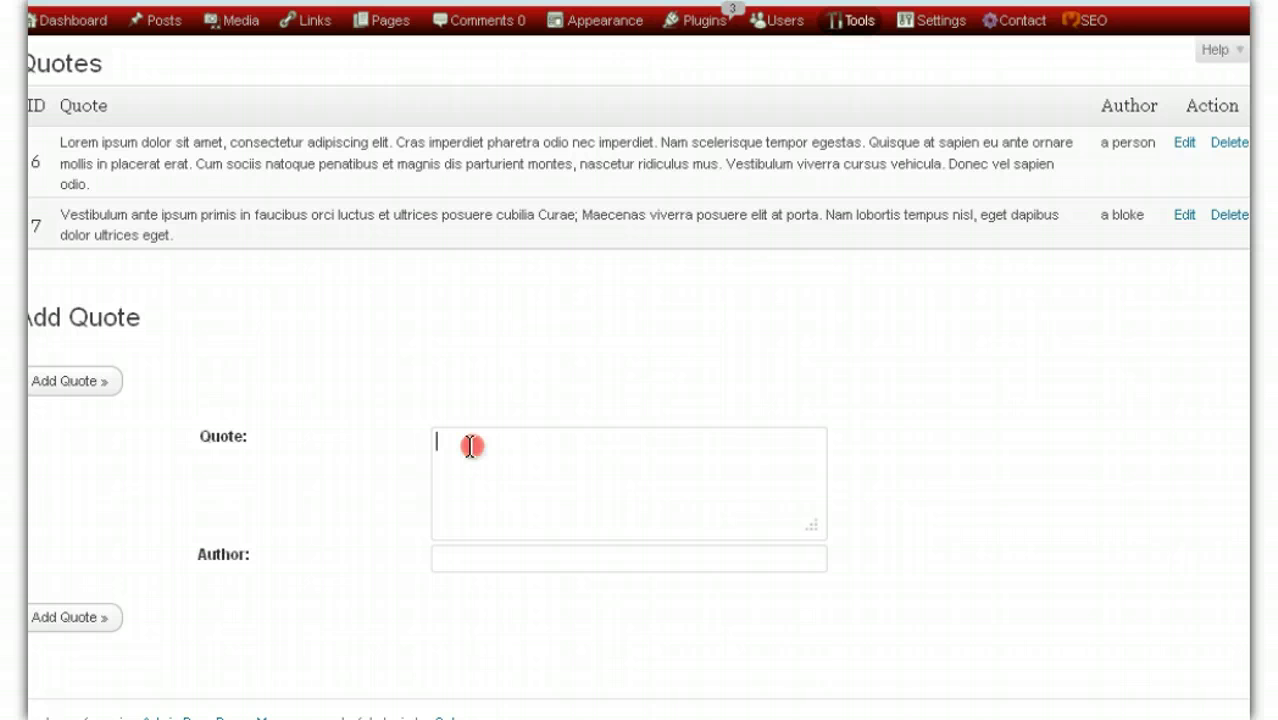
{"action": "right_click", "coordinate": [471, 447]}
{"action": "left_click", "coordinate": [539, 536]}
Enter "A client" as the third quote's author and add the quote.
{"action": "left_click", "coordinate": [526, 563]}
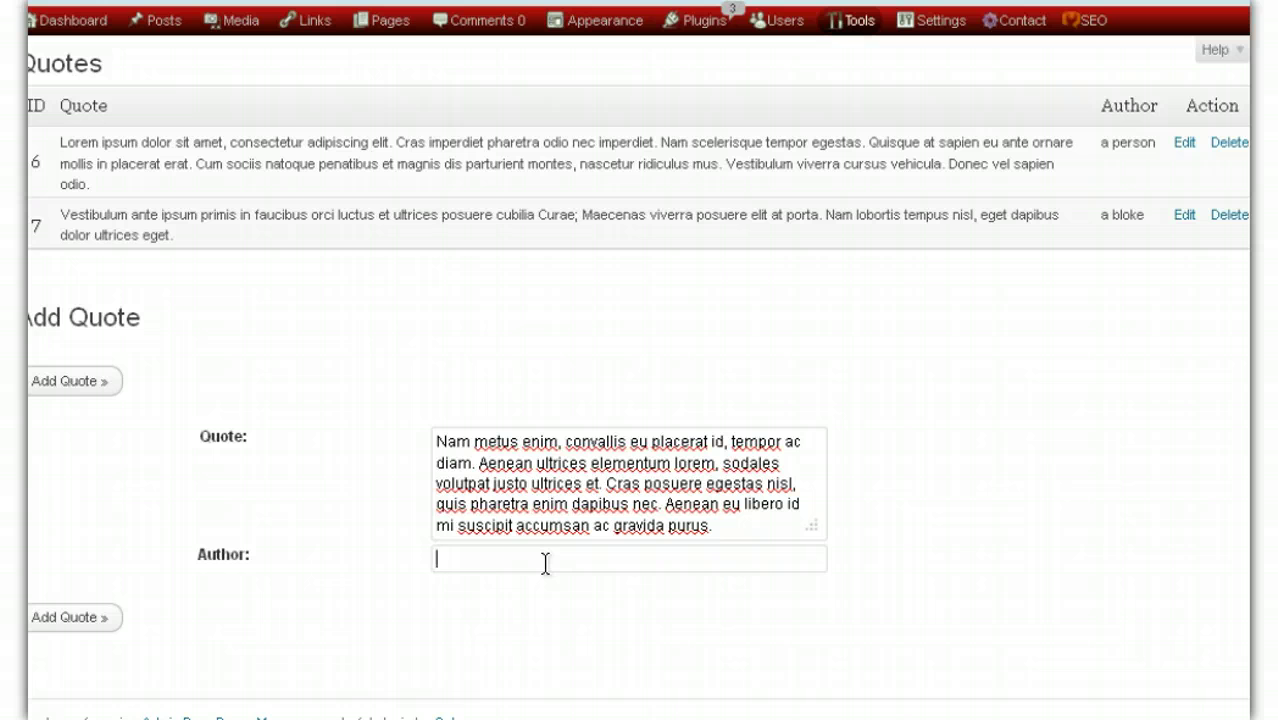
{"action": "type", "text": "A client"}
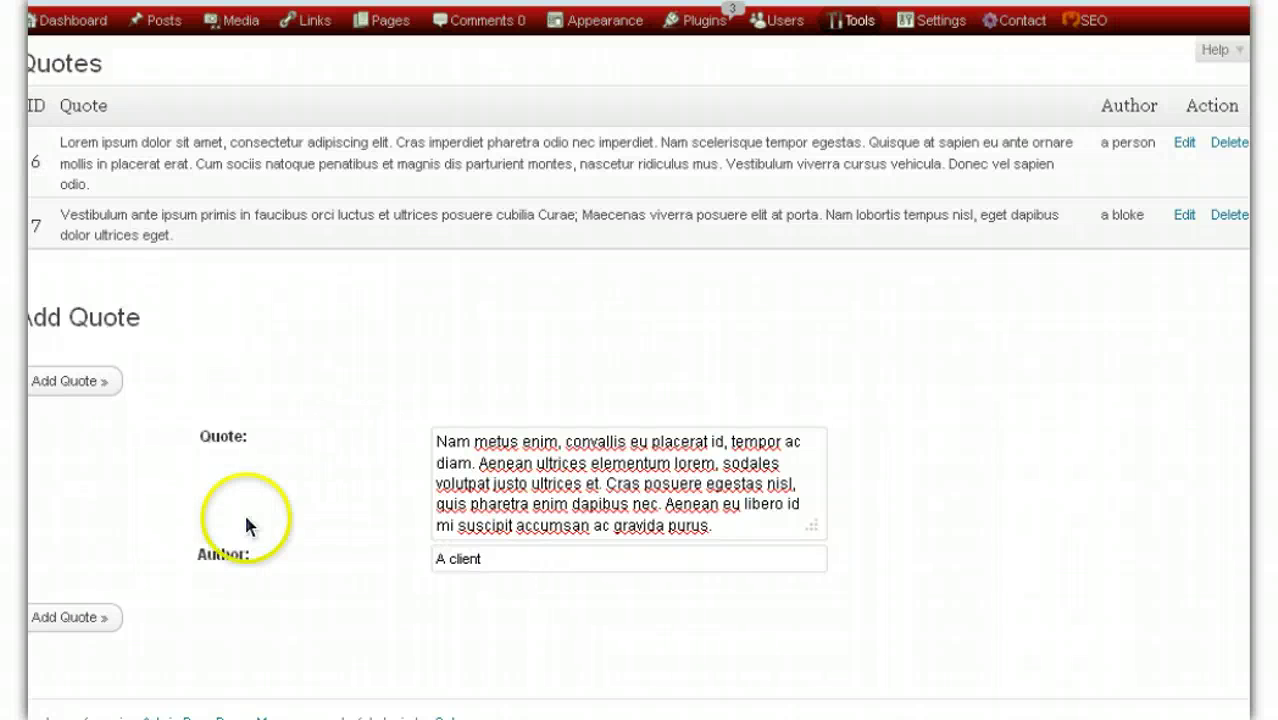
{"action": "left_click", "coordinate": [74, 620]}
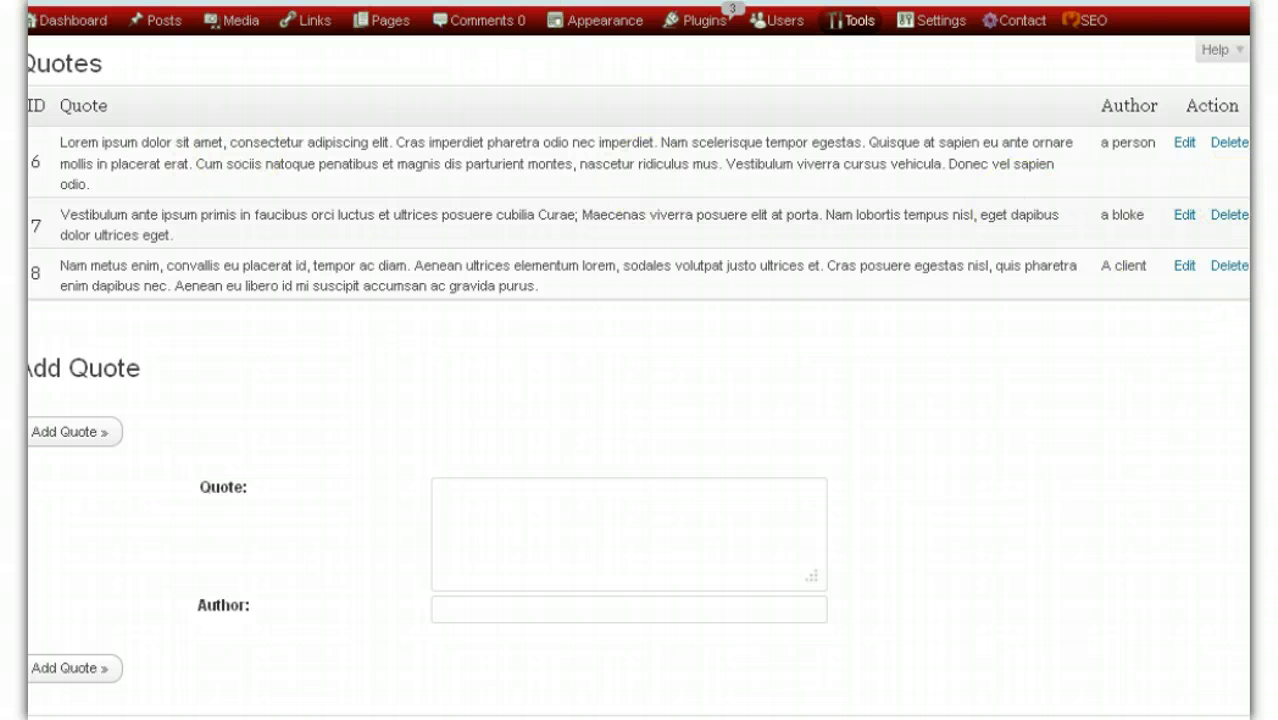
Switch to the chiropractic site's home page and reload it to check the "What our clients say" quotes box.
{"action": "key", "text": "ctrl+Tab"}
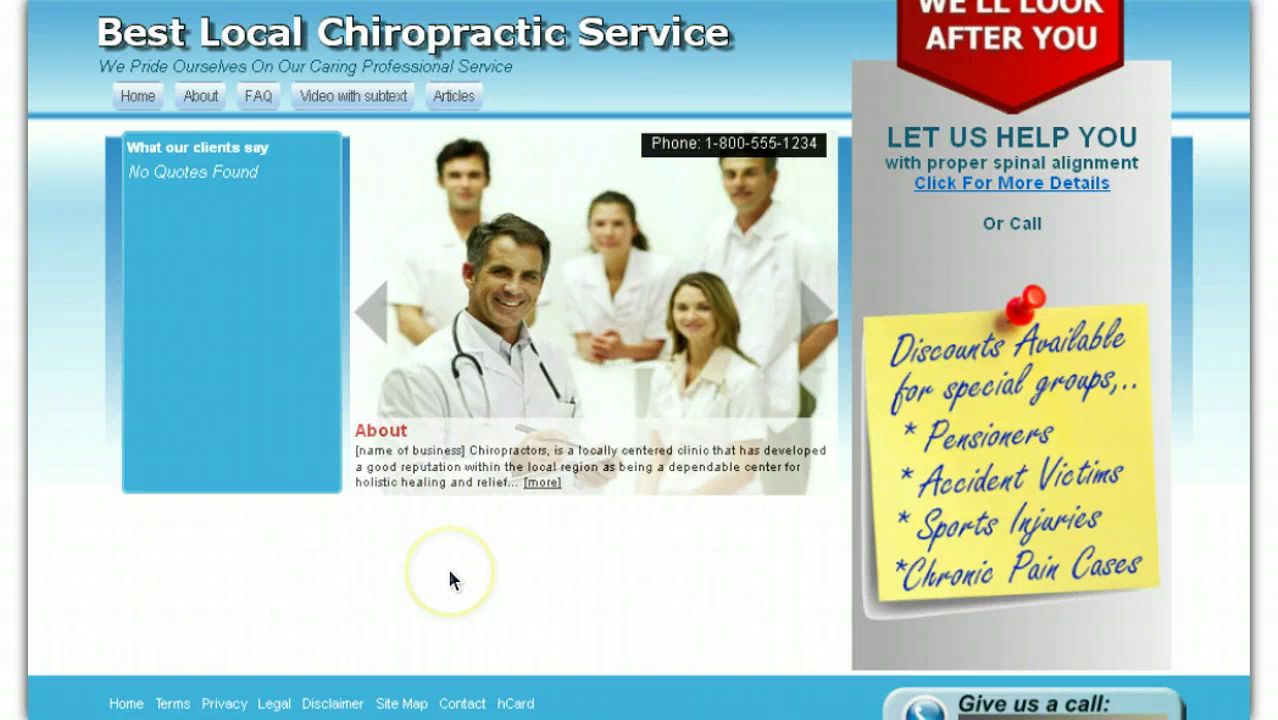
{"action": "key", "text": "F5"}
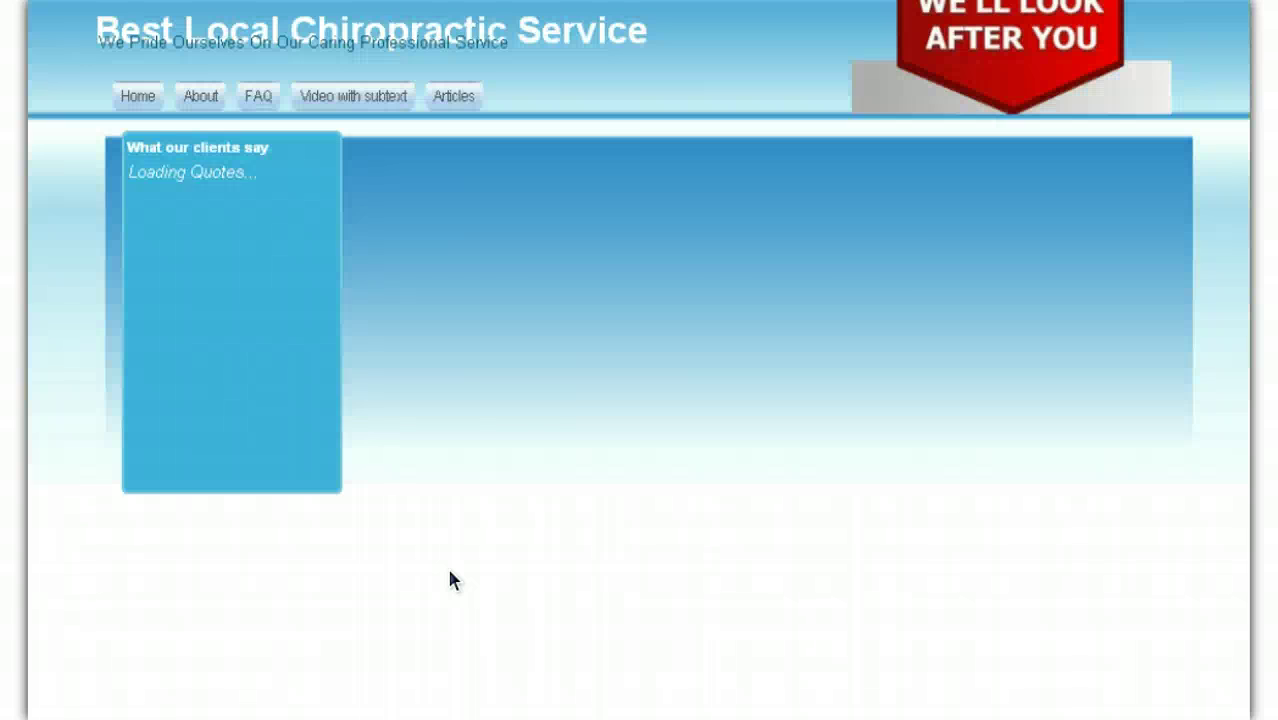